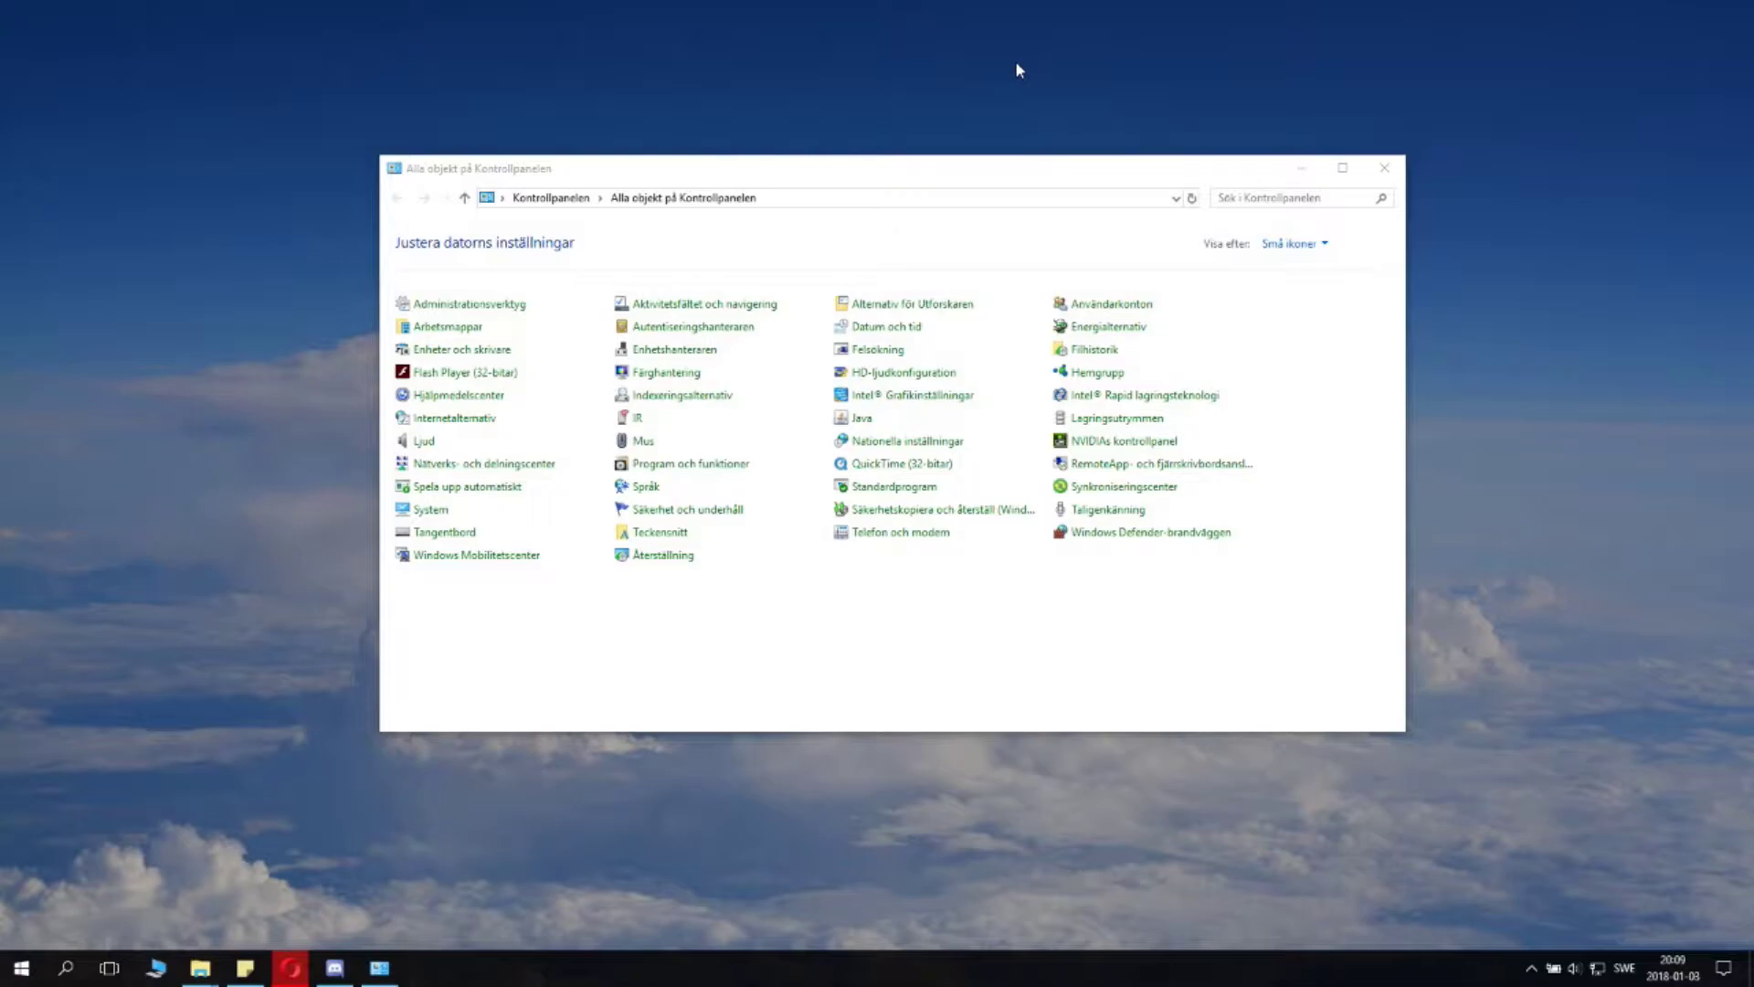
# - Open the Realtek HD audio manager, reposition it, then close it
pyautogui.click(906, 384)
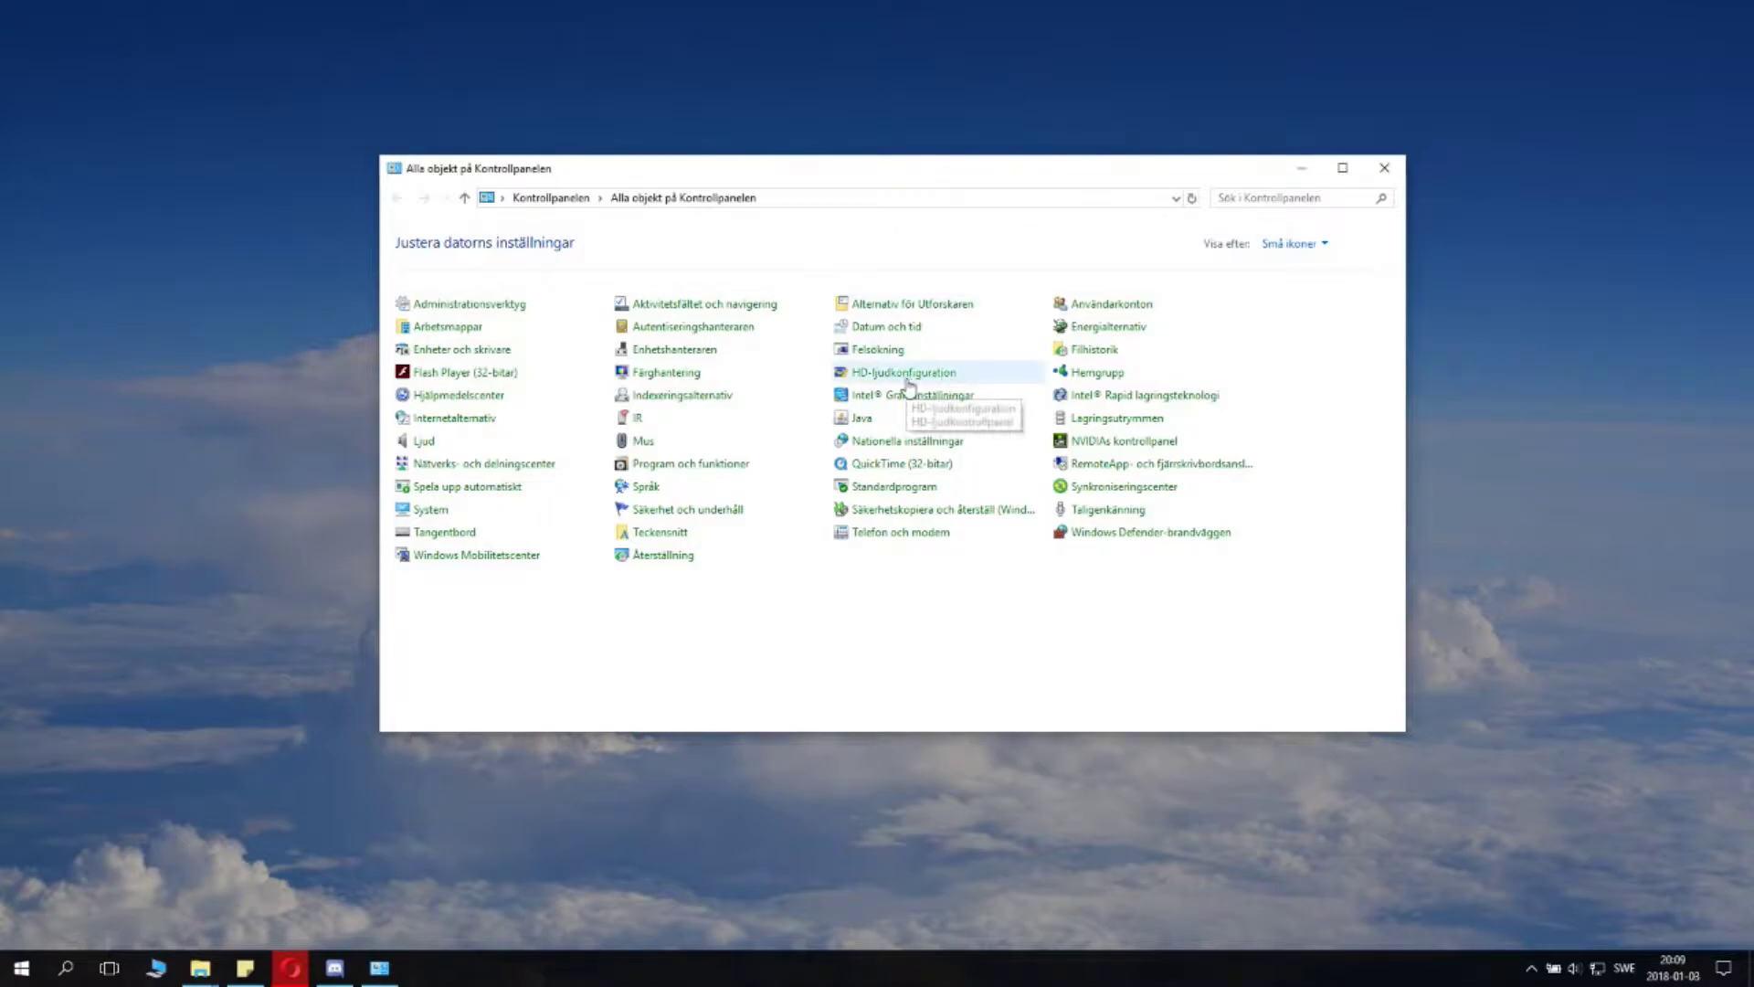
pyautogui.click(906, 388)
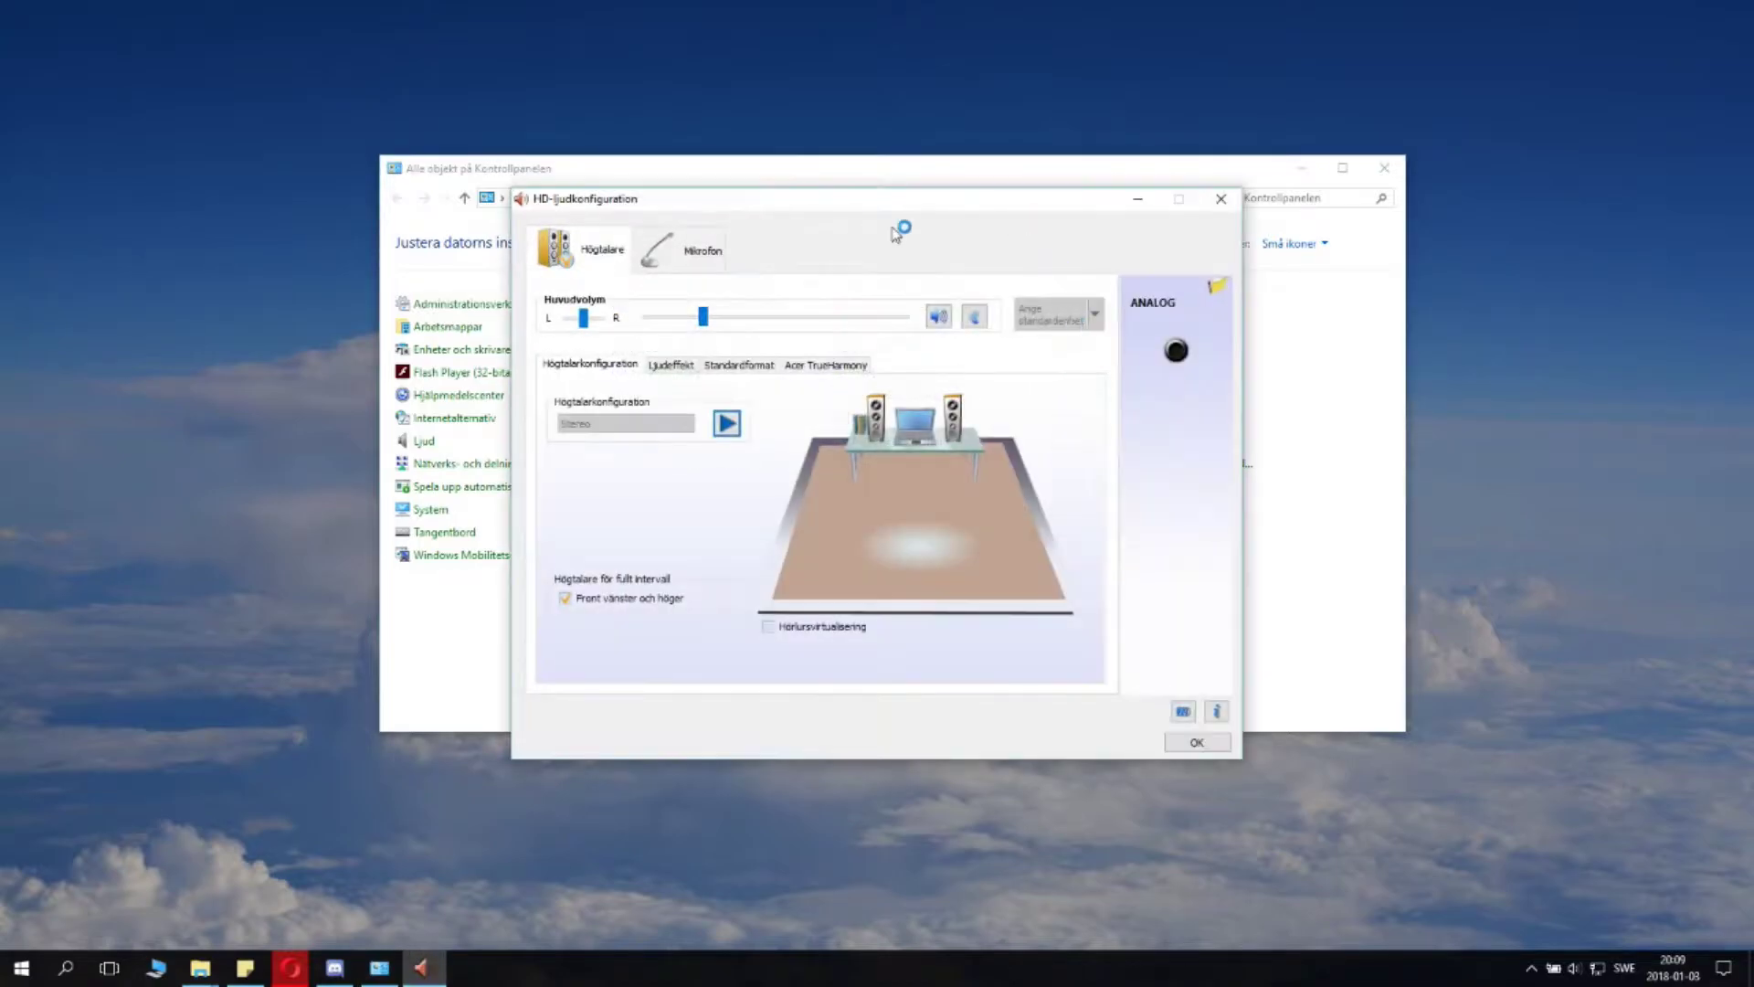
pyautogui.moveTo(964, 203); pyautogui.dragTo(871, 164)
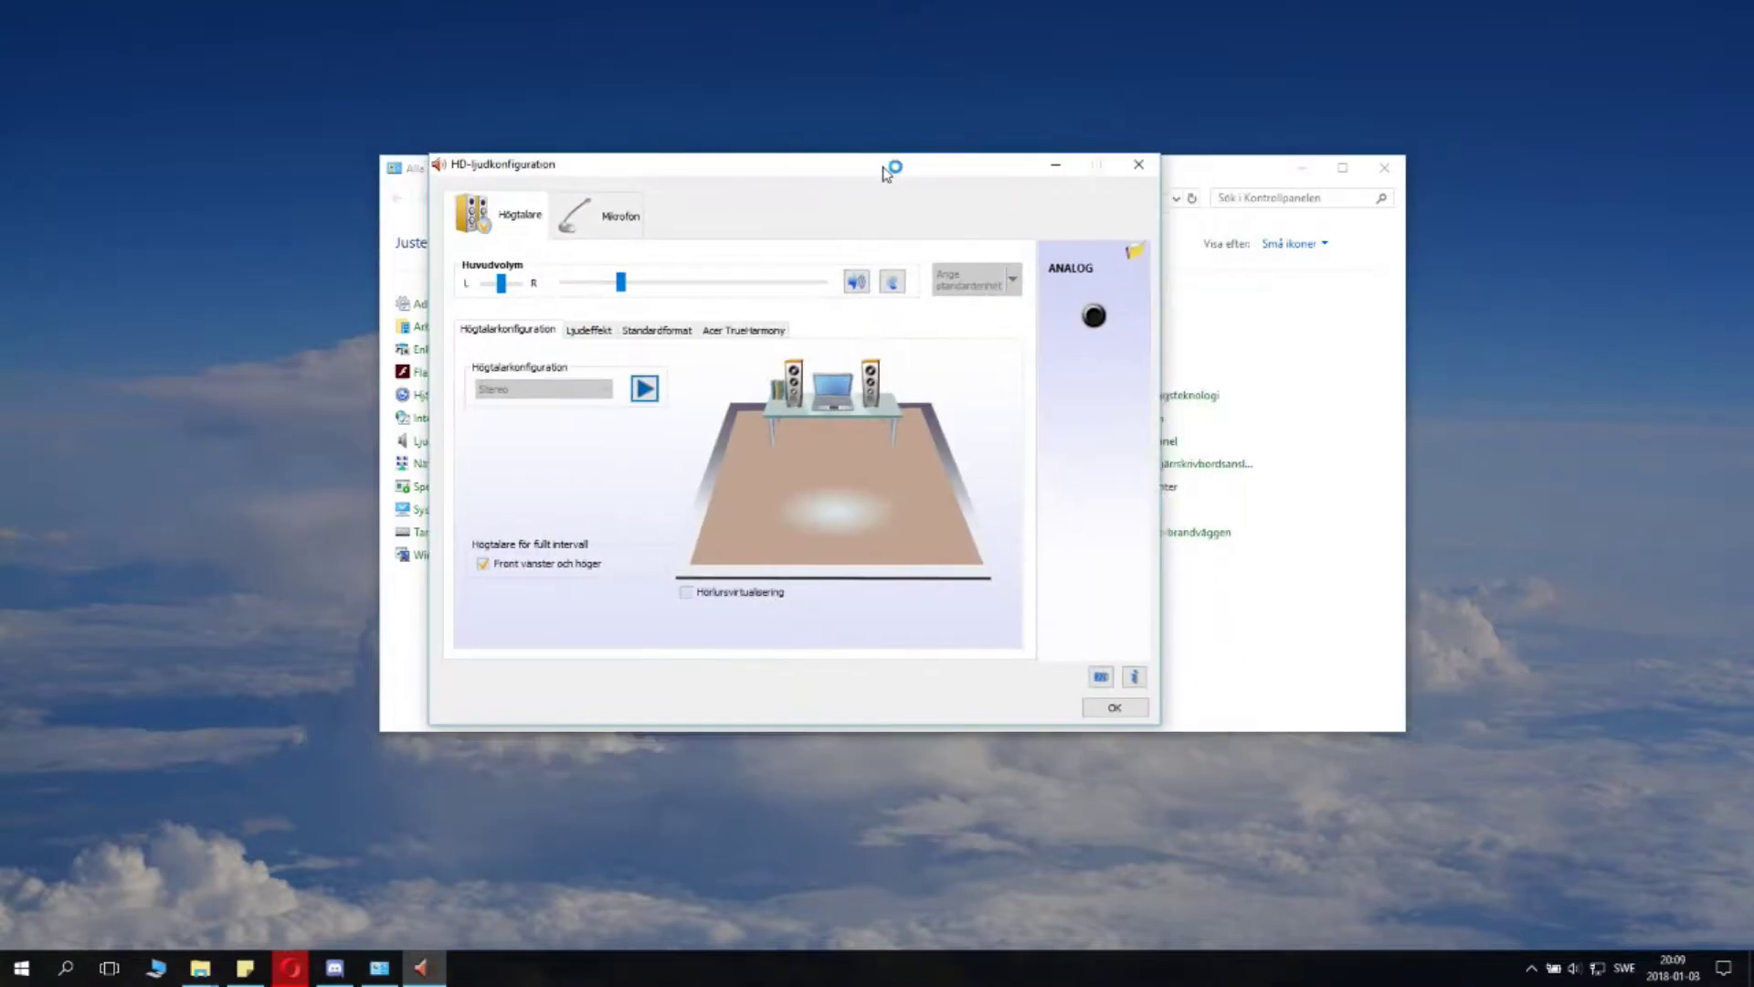
pyautogui.click(1143, 163)
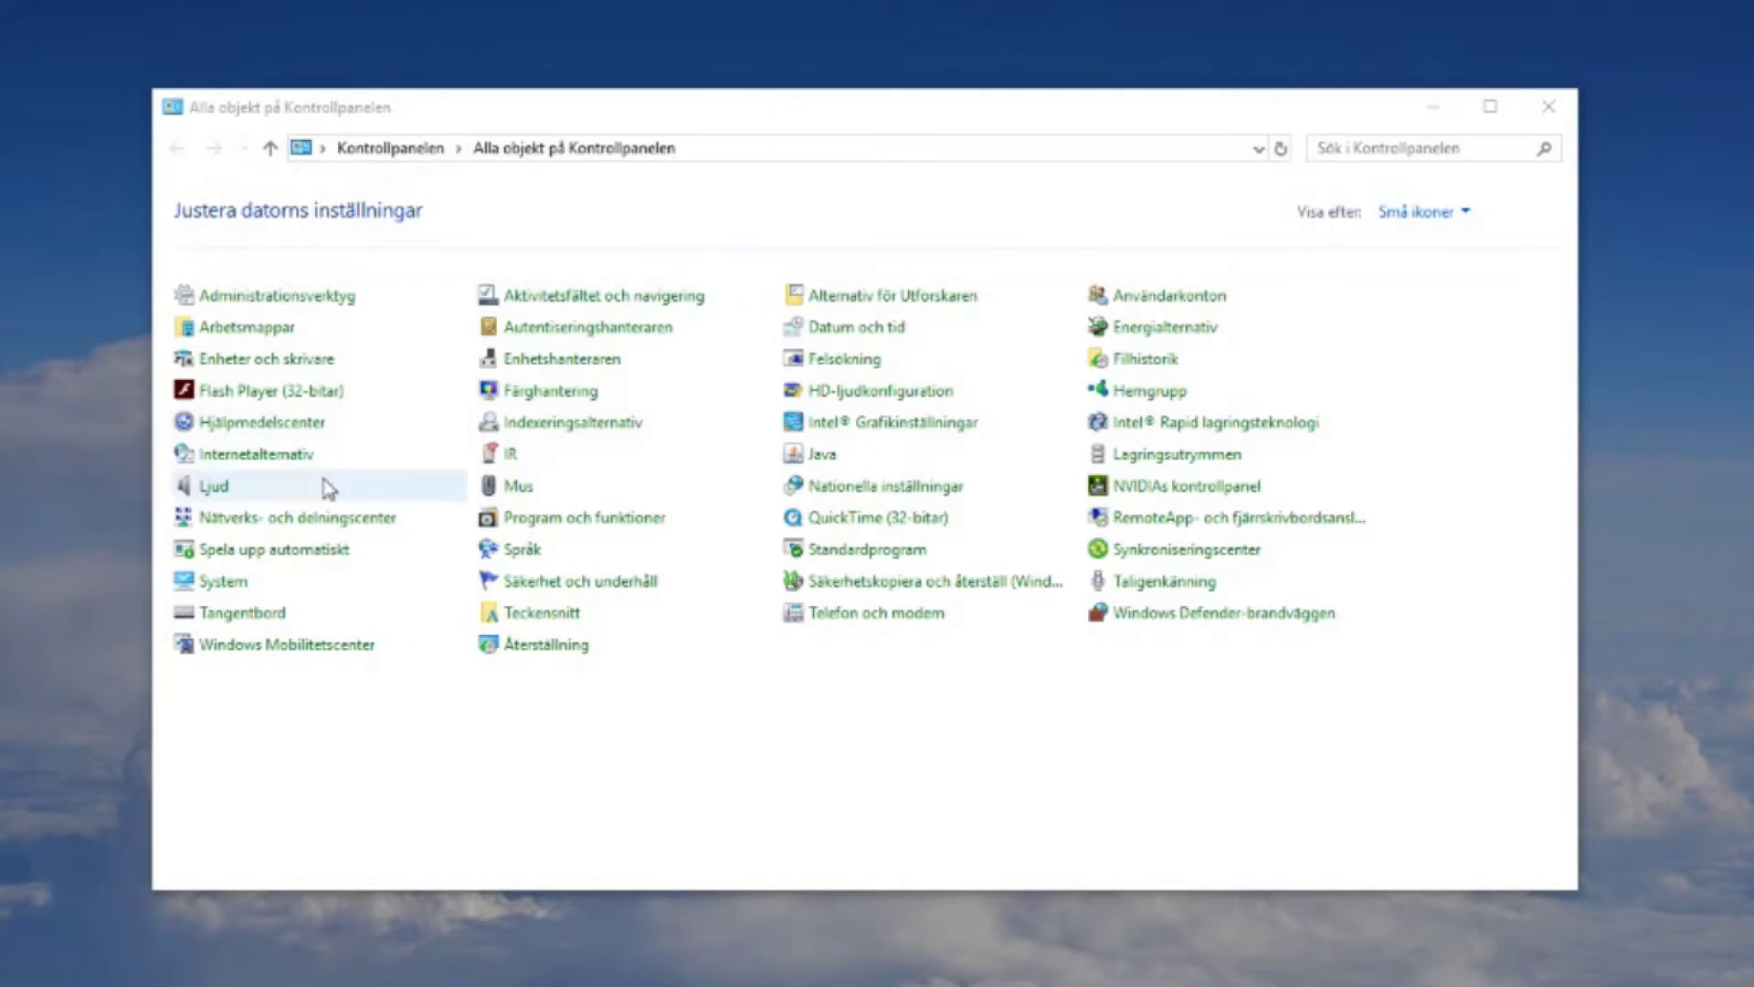
pyautogui.moveTo(213, 486)
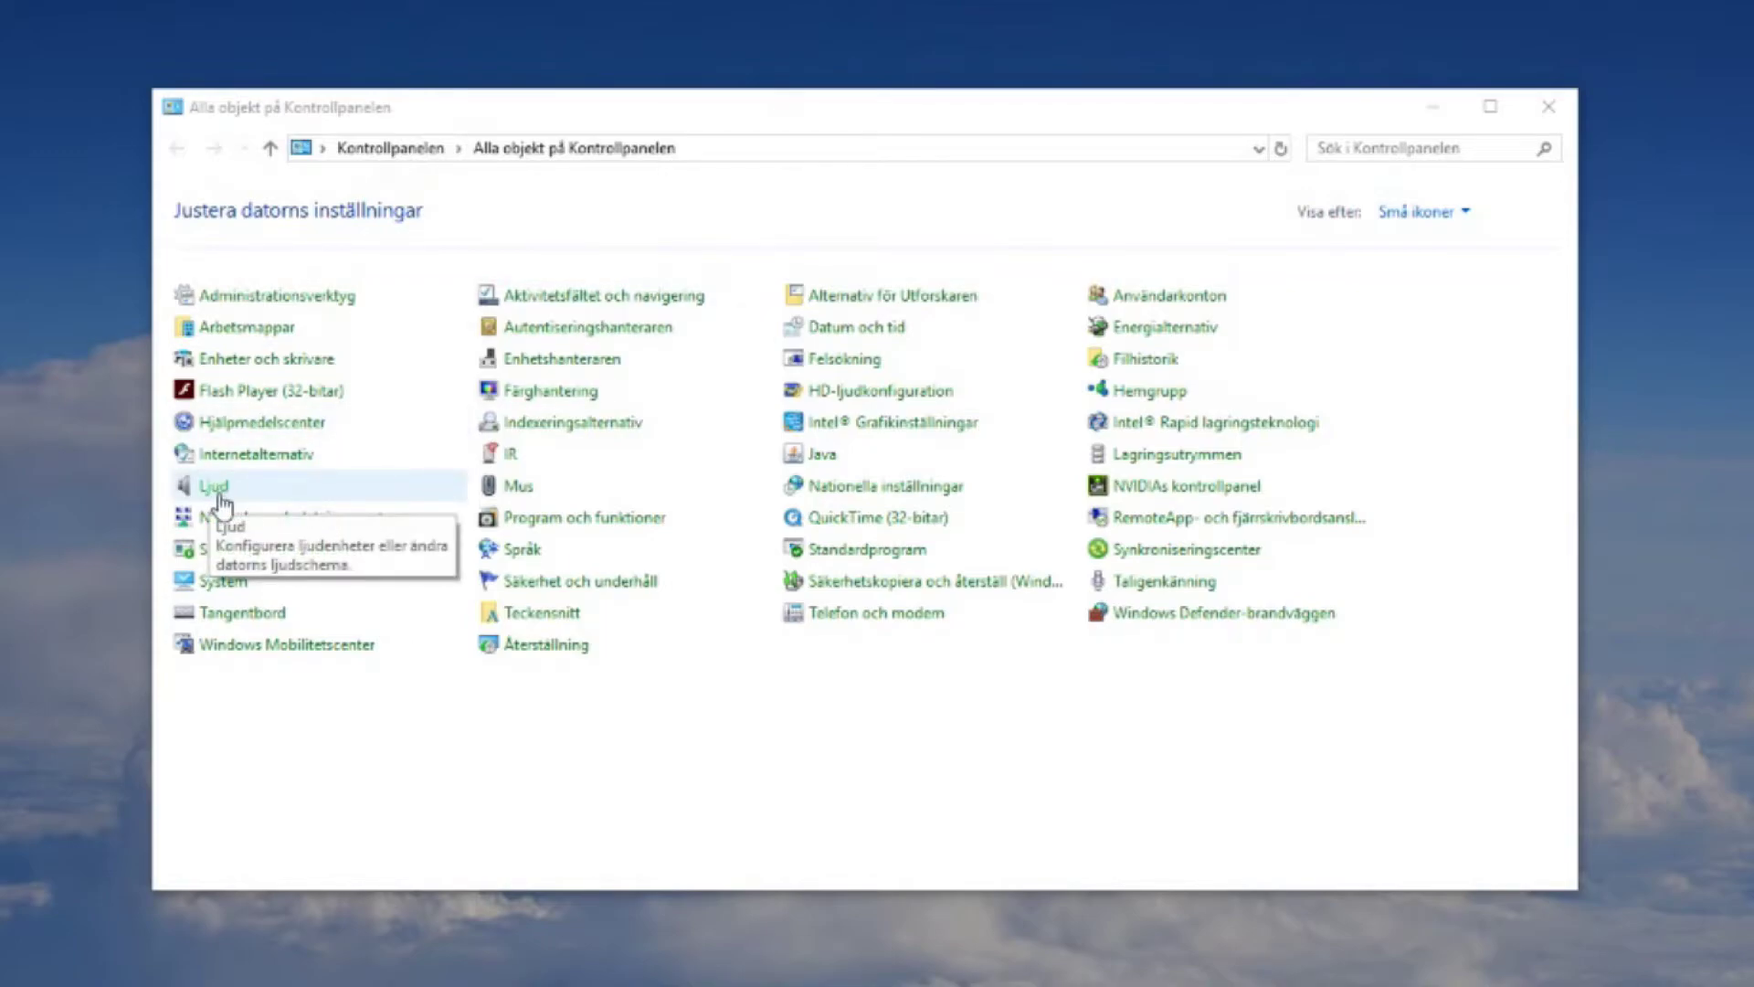
# - Open Sound settings, centre the window and select the Realtek speakers (Högtalare)
pyautogui.click(215, 490)
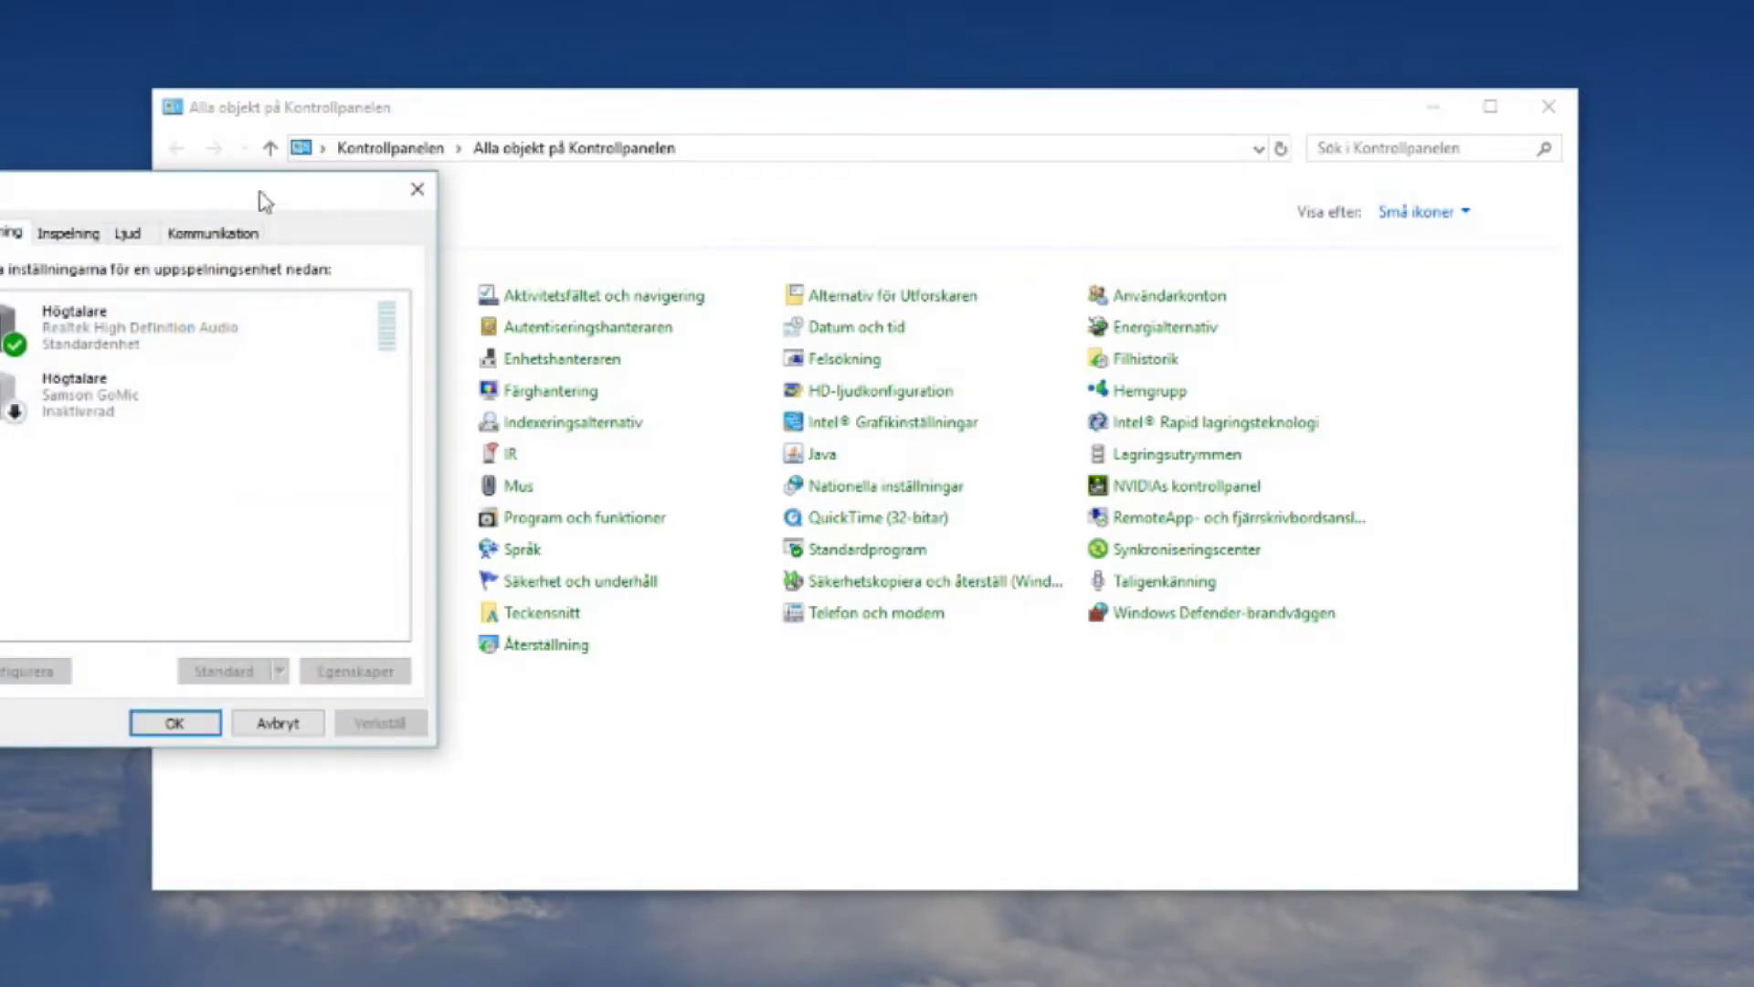
pyautogui.moveTo(265, 202); pyautogui.dragTo(955, 223)
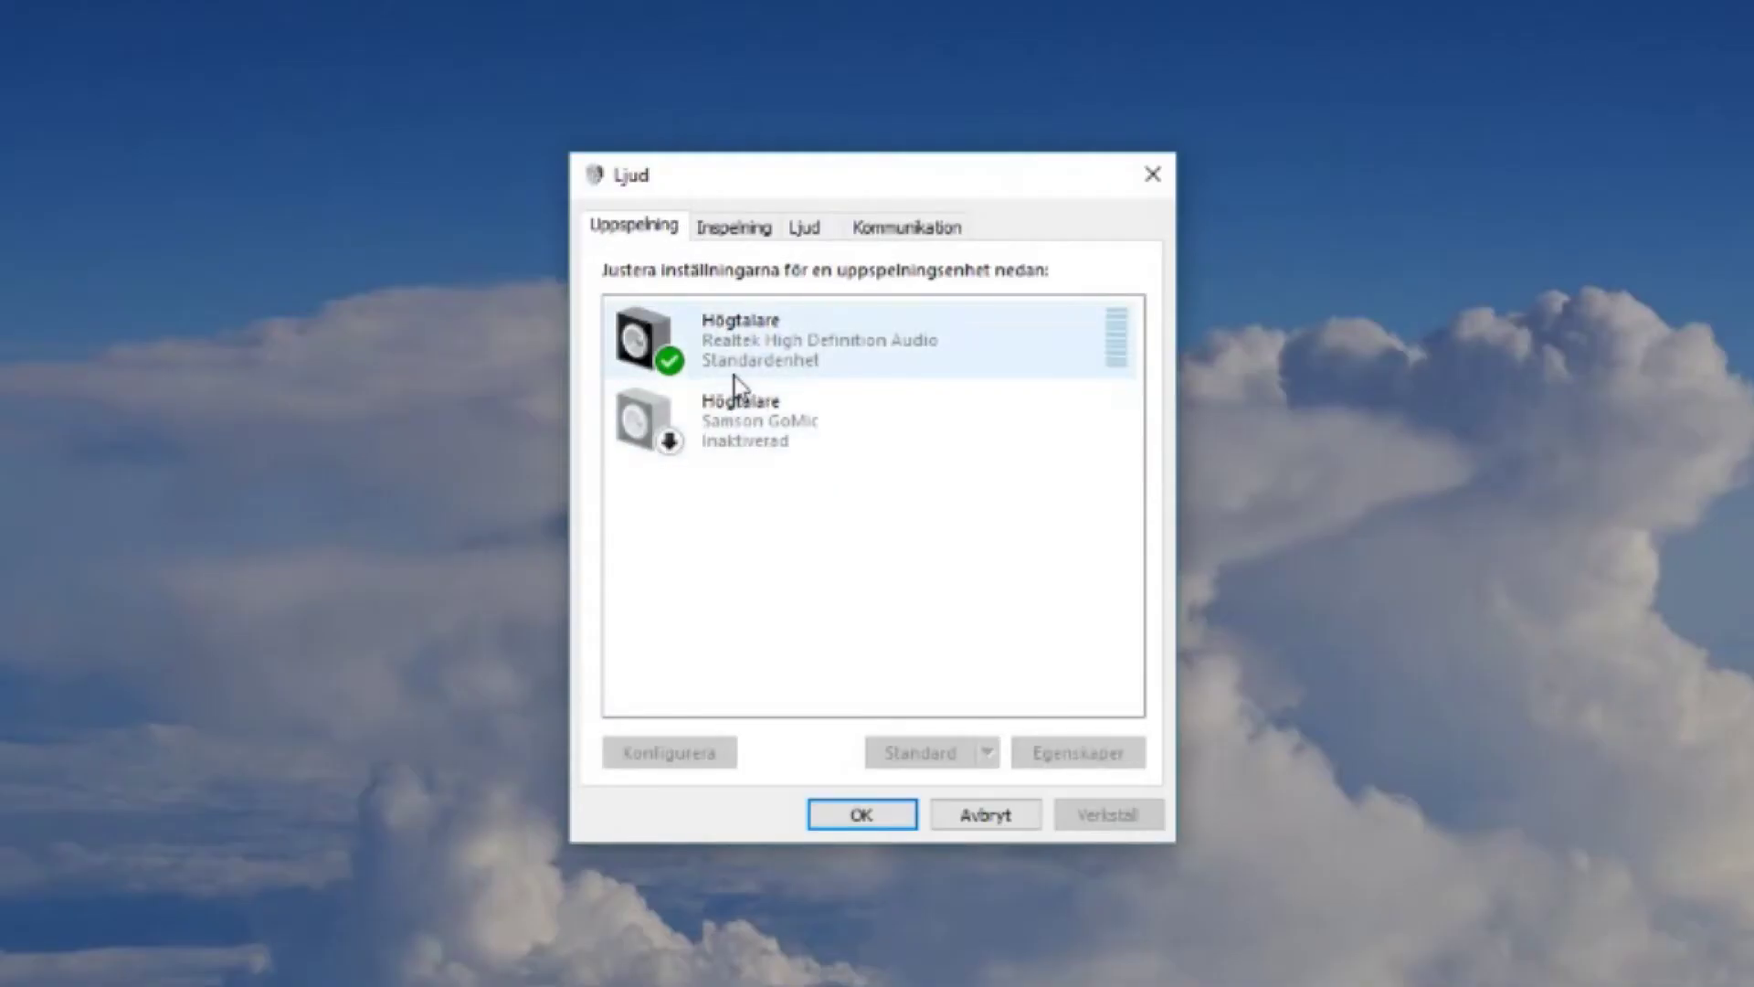
pyautogui.click(753, 440)
pyautogui.click(767, 342)
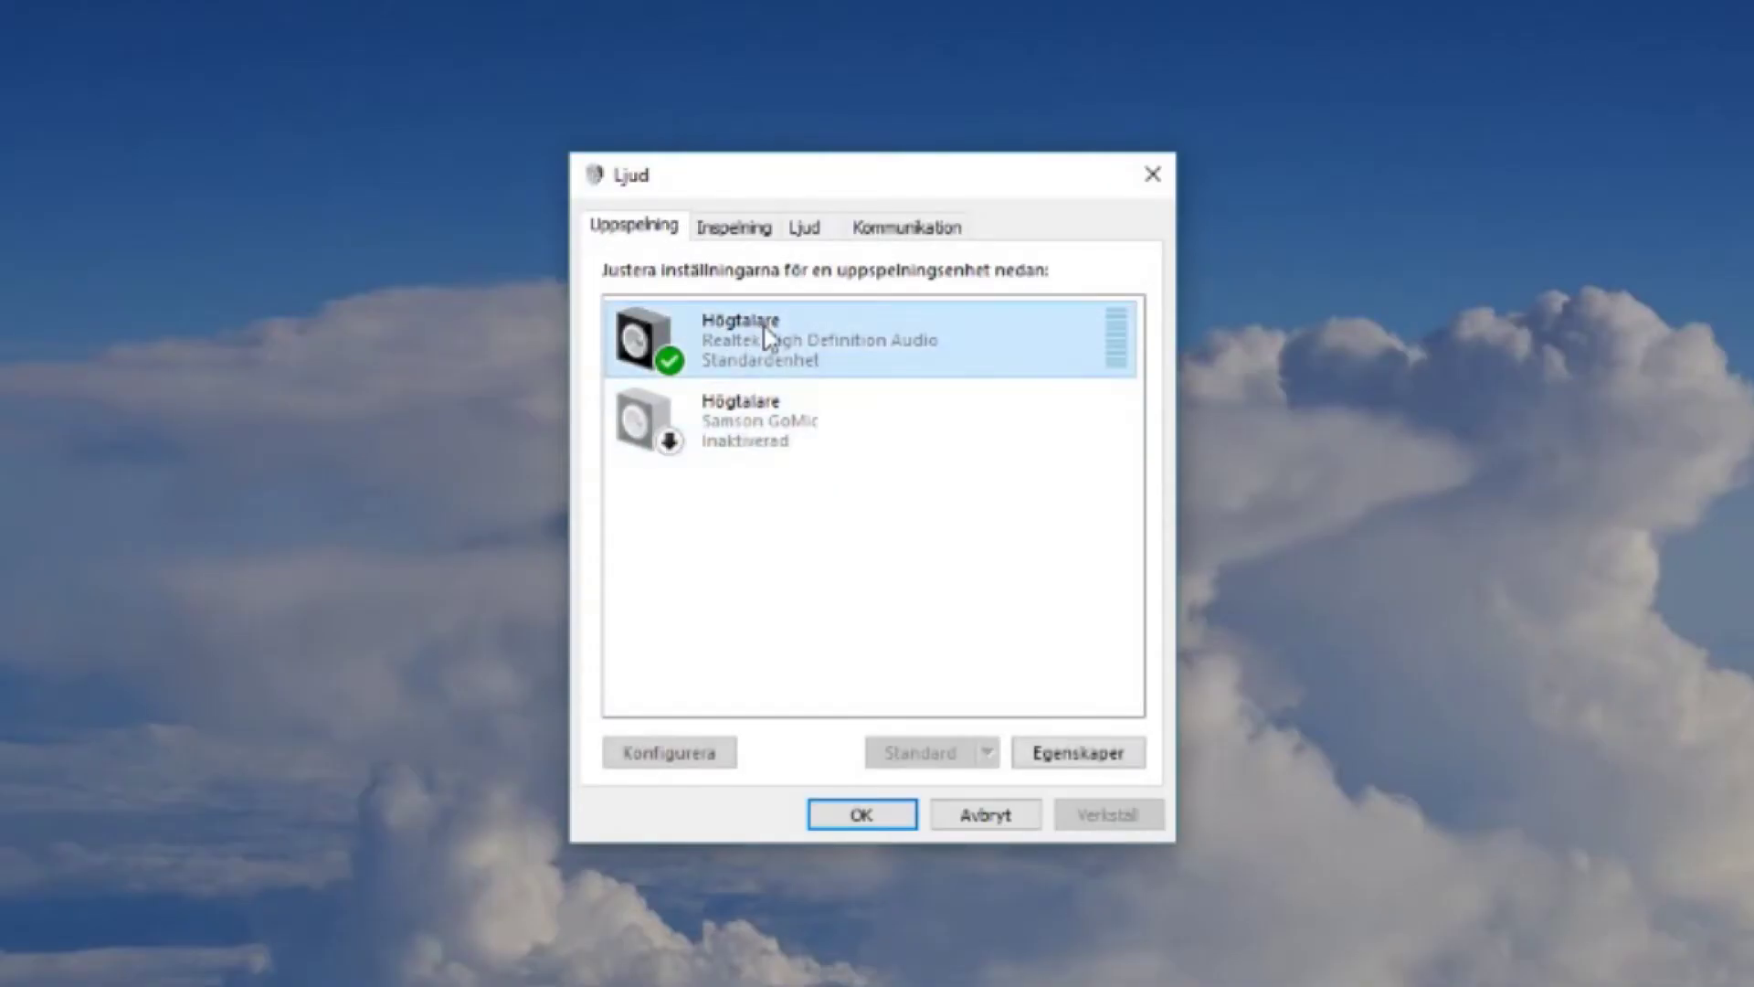
pyautogui.click(755, 439)
pyautogui.click(787, 349)
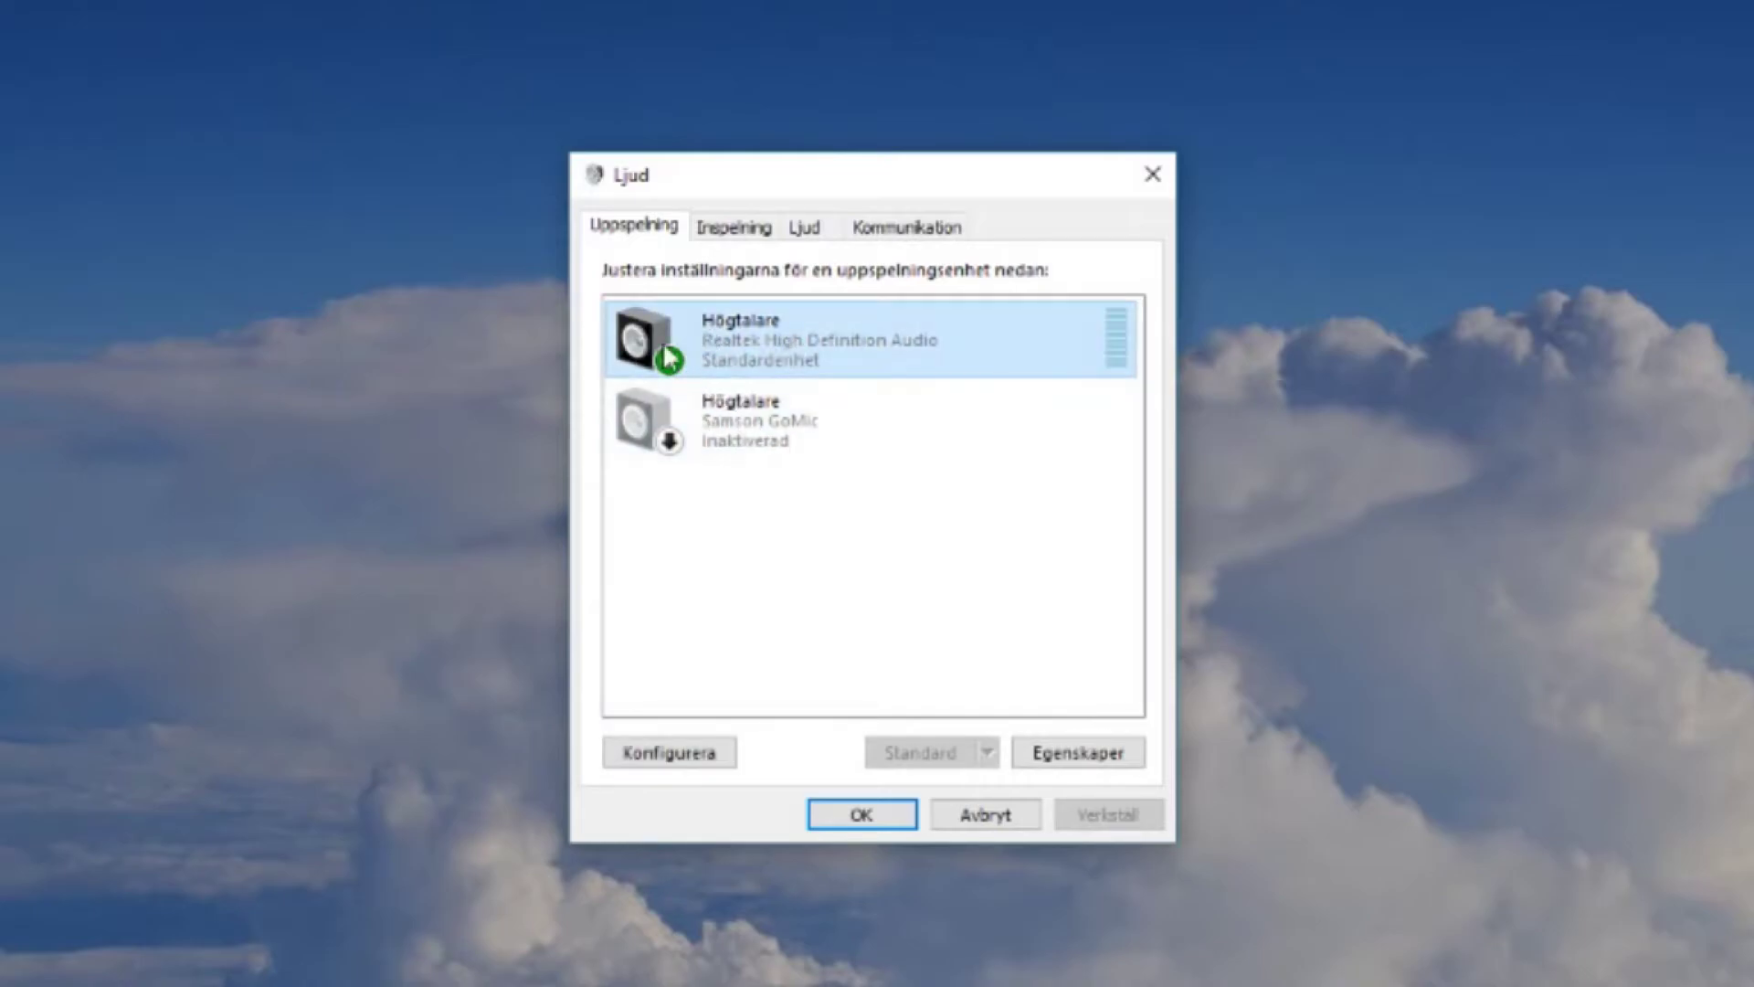
# - Play a test sound (Testa) through the Realtek speakers and open their properties (Egenskaper)
pyautogui.rightClick(748, 361)
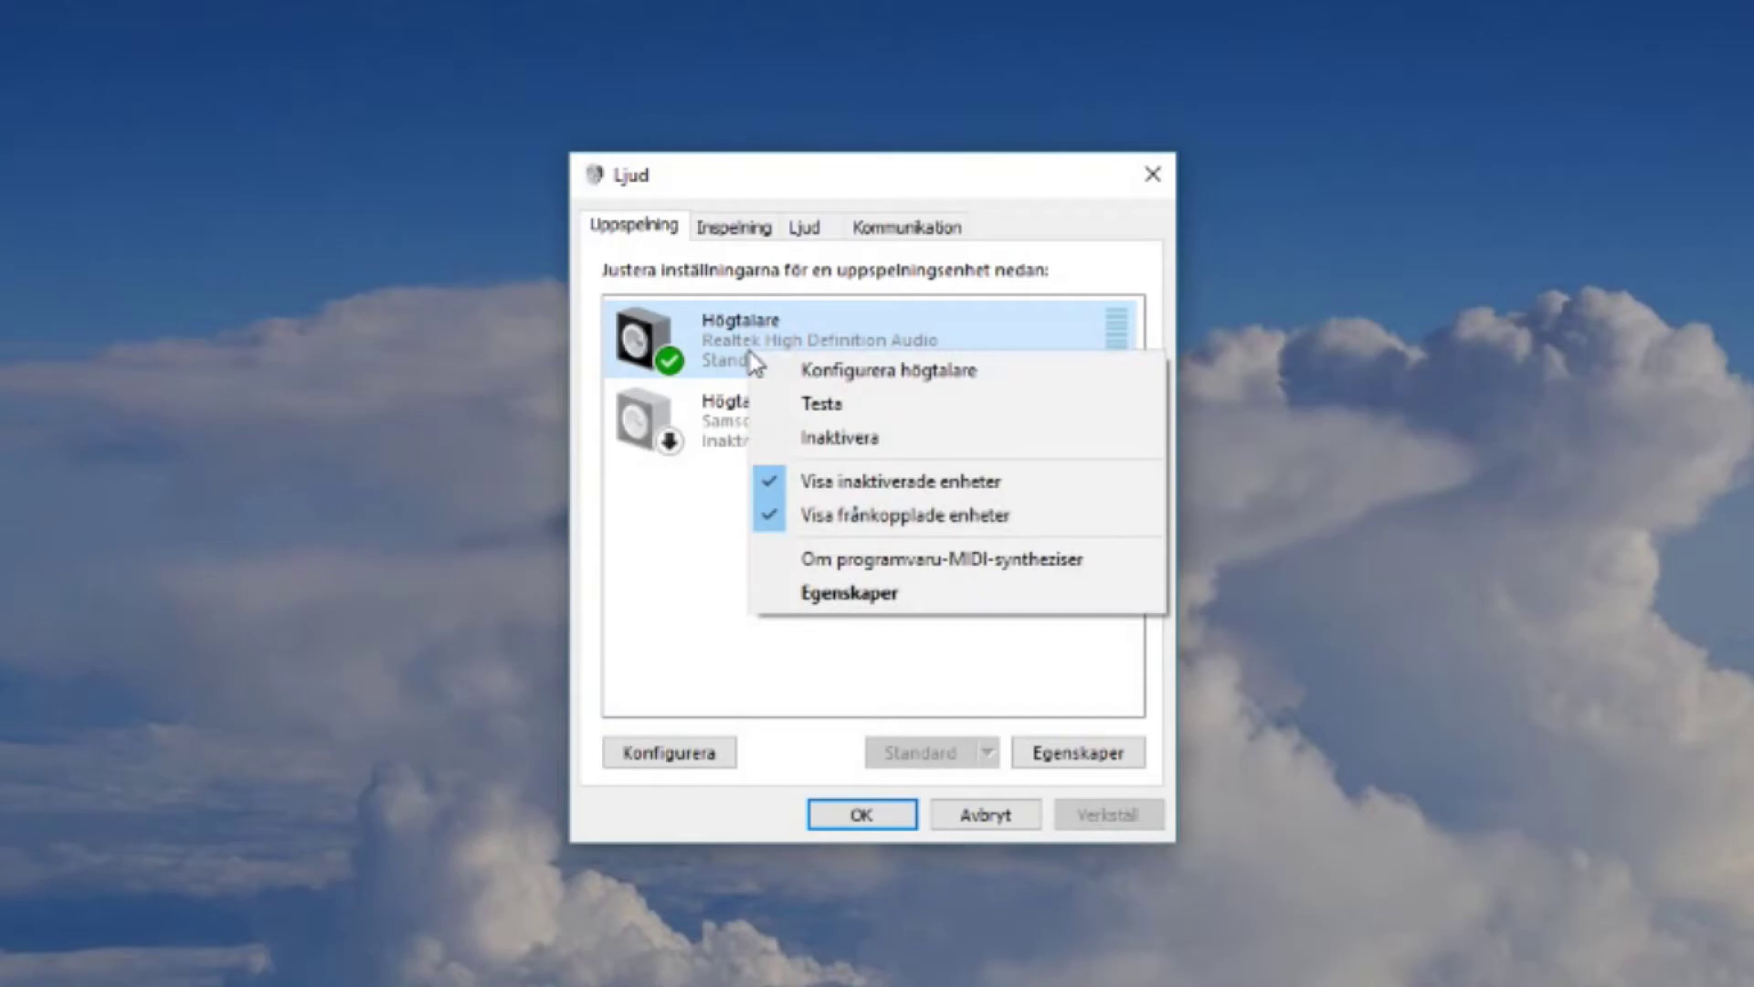
pyautogui.click(821, 405)
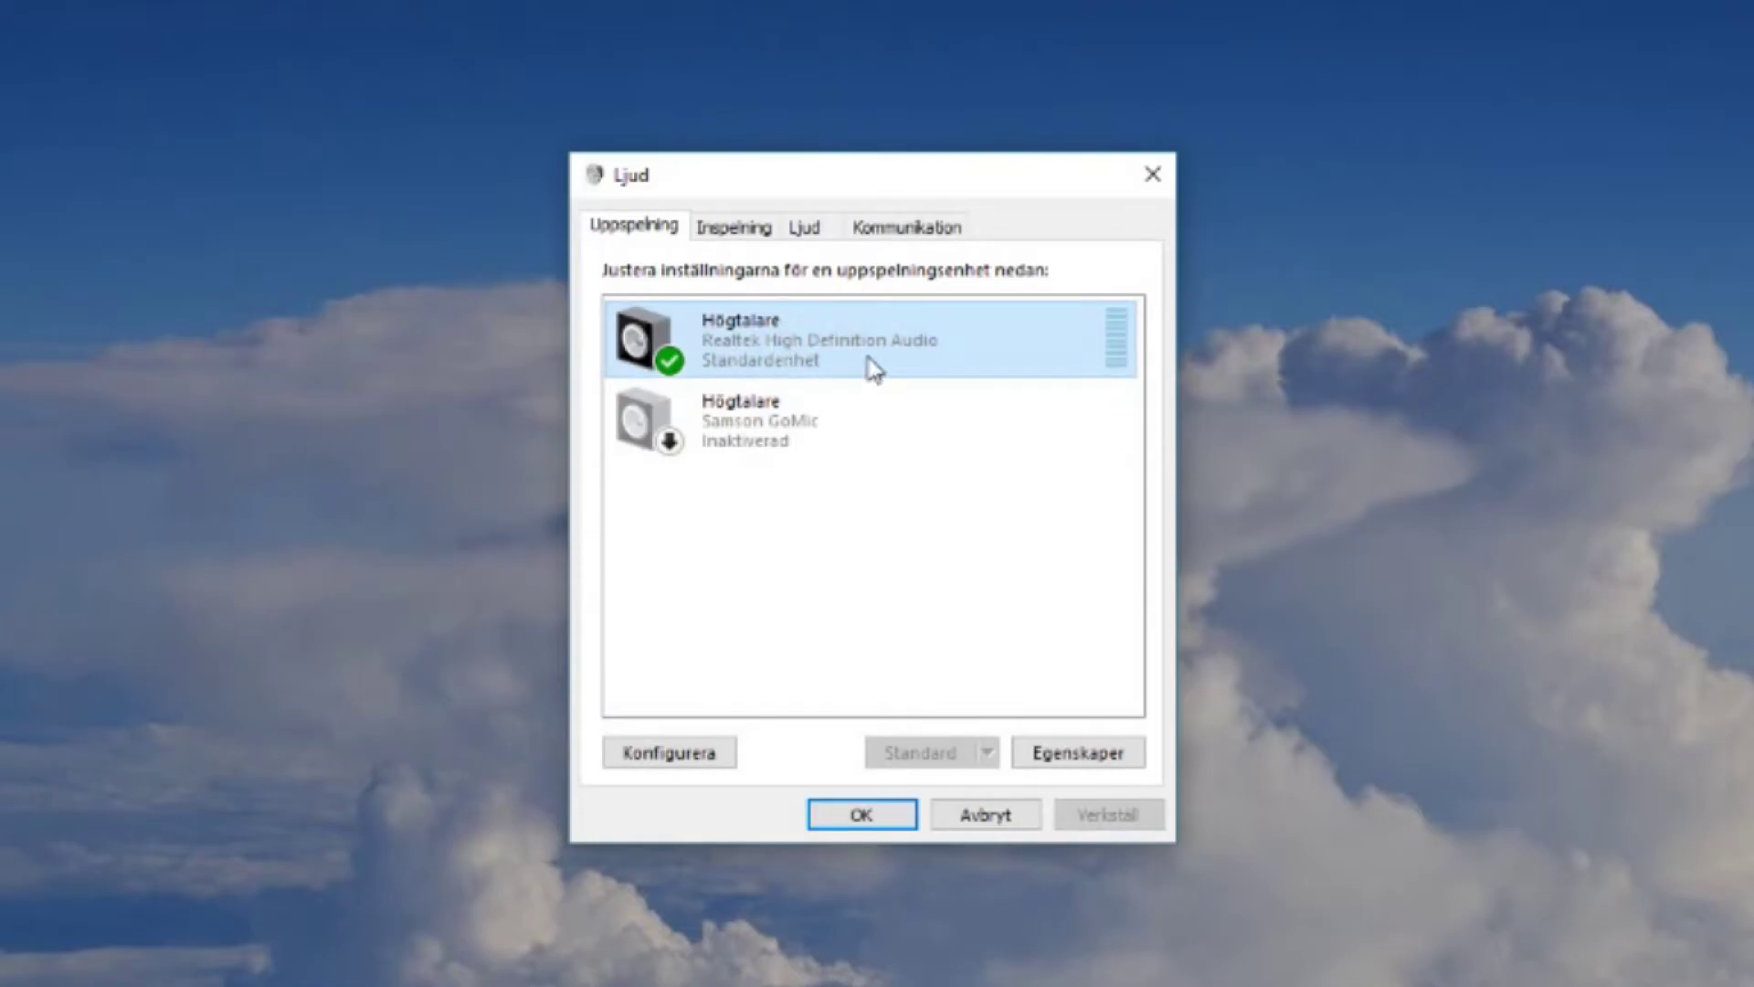
pyautogui.rightClick(751, 362)
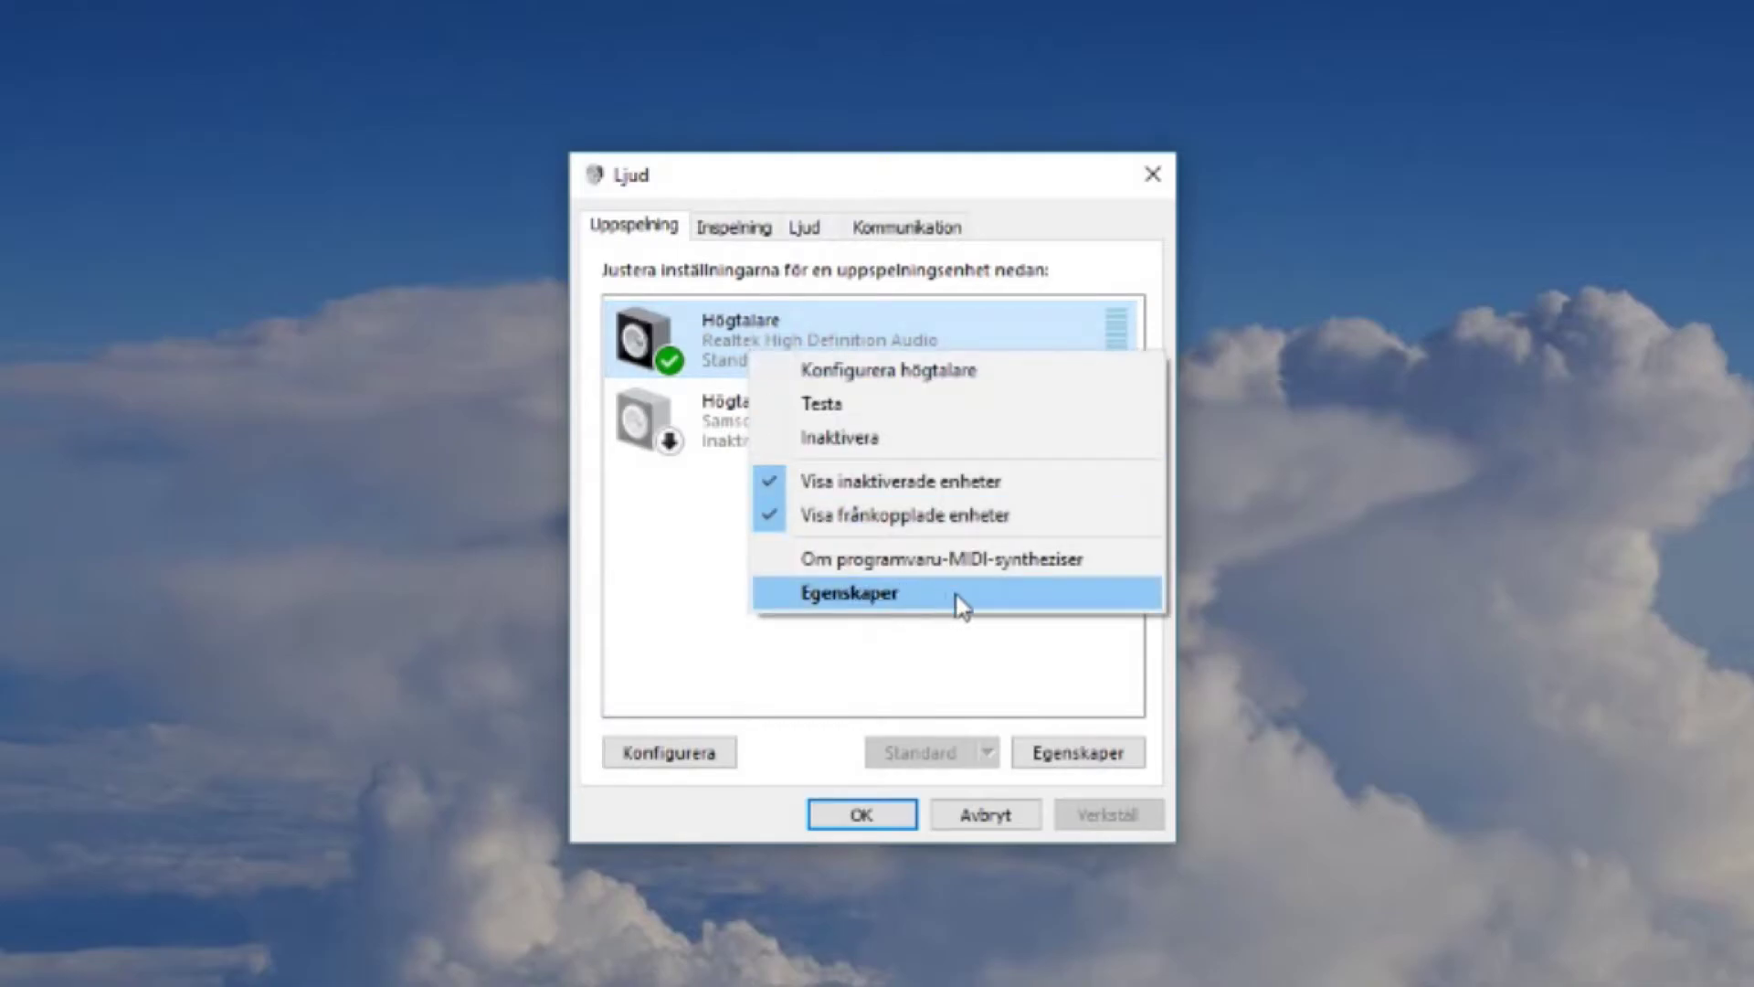
pyautogui.click(901, 592)
# - Move the speaker properties up and view the Förbättringar tab with all effects disabled
pyautogui.moveTo(999, 287); pyautogui.dragTo(952, 125)
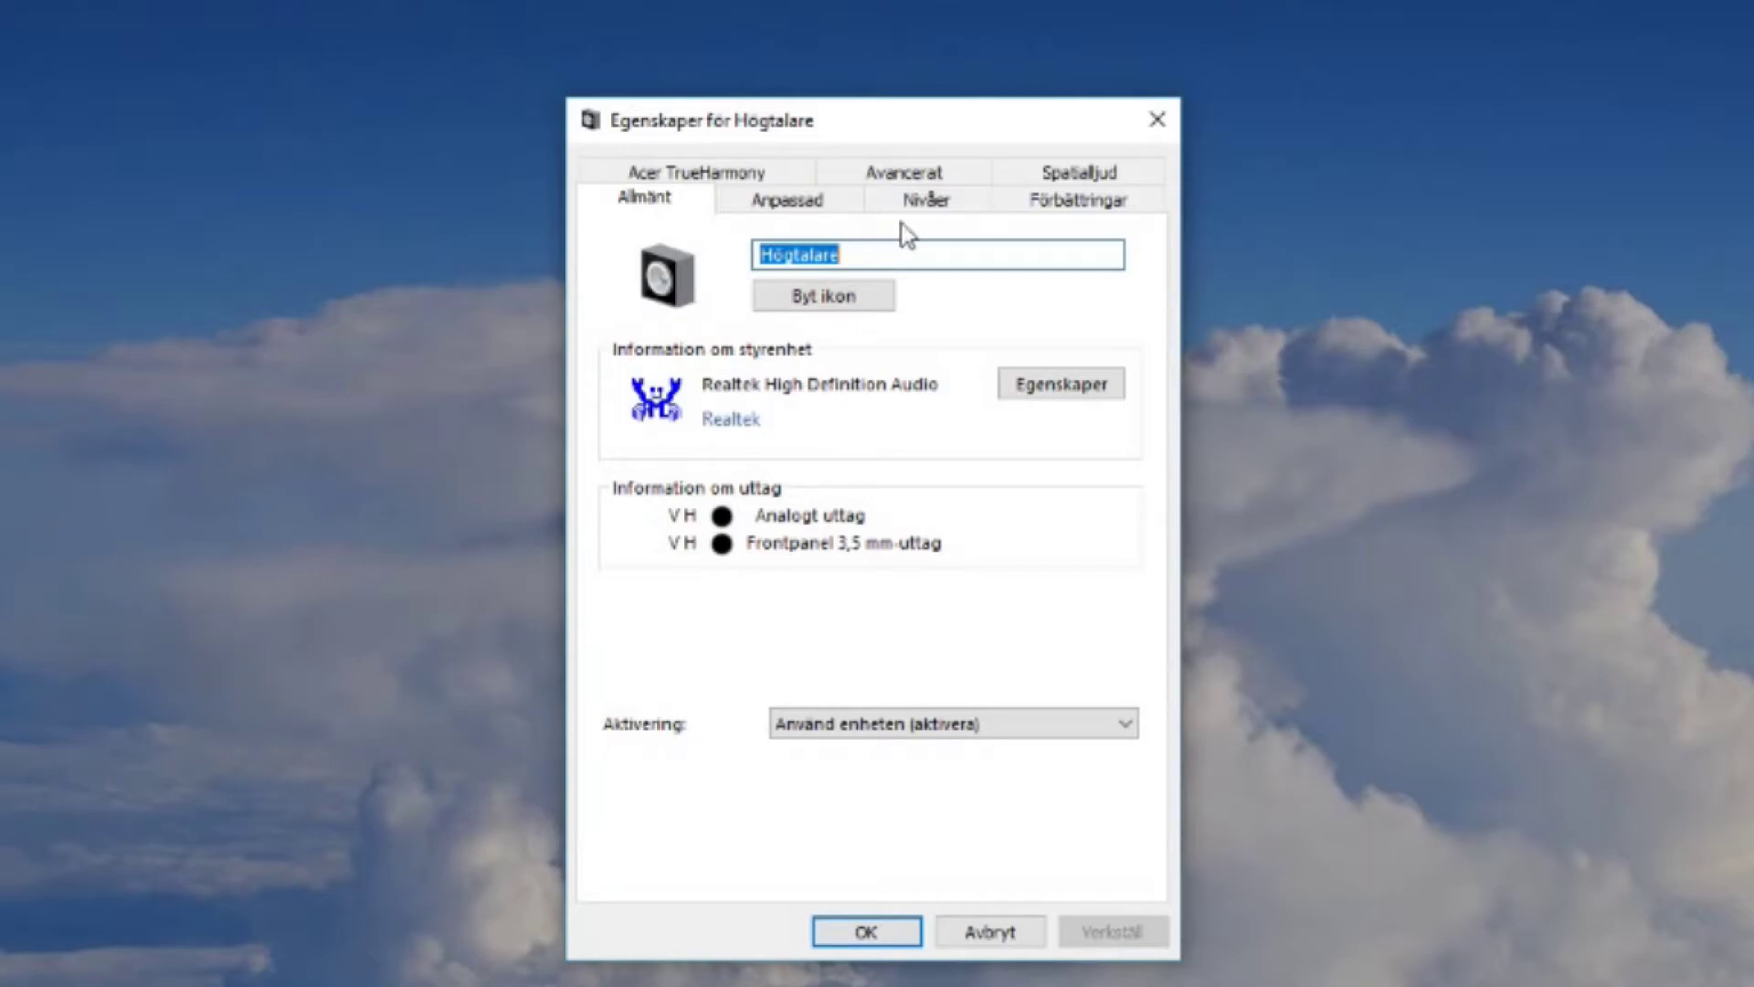
pyautogui.click(1087, 206)
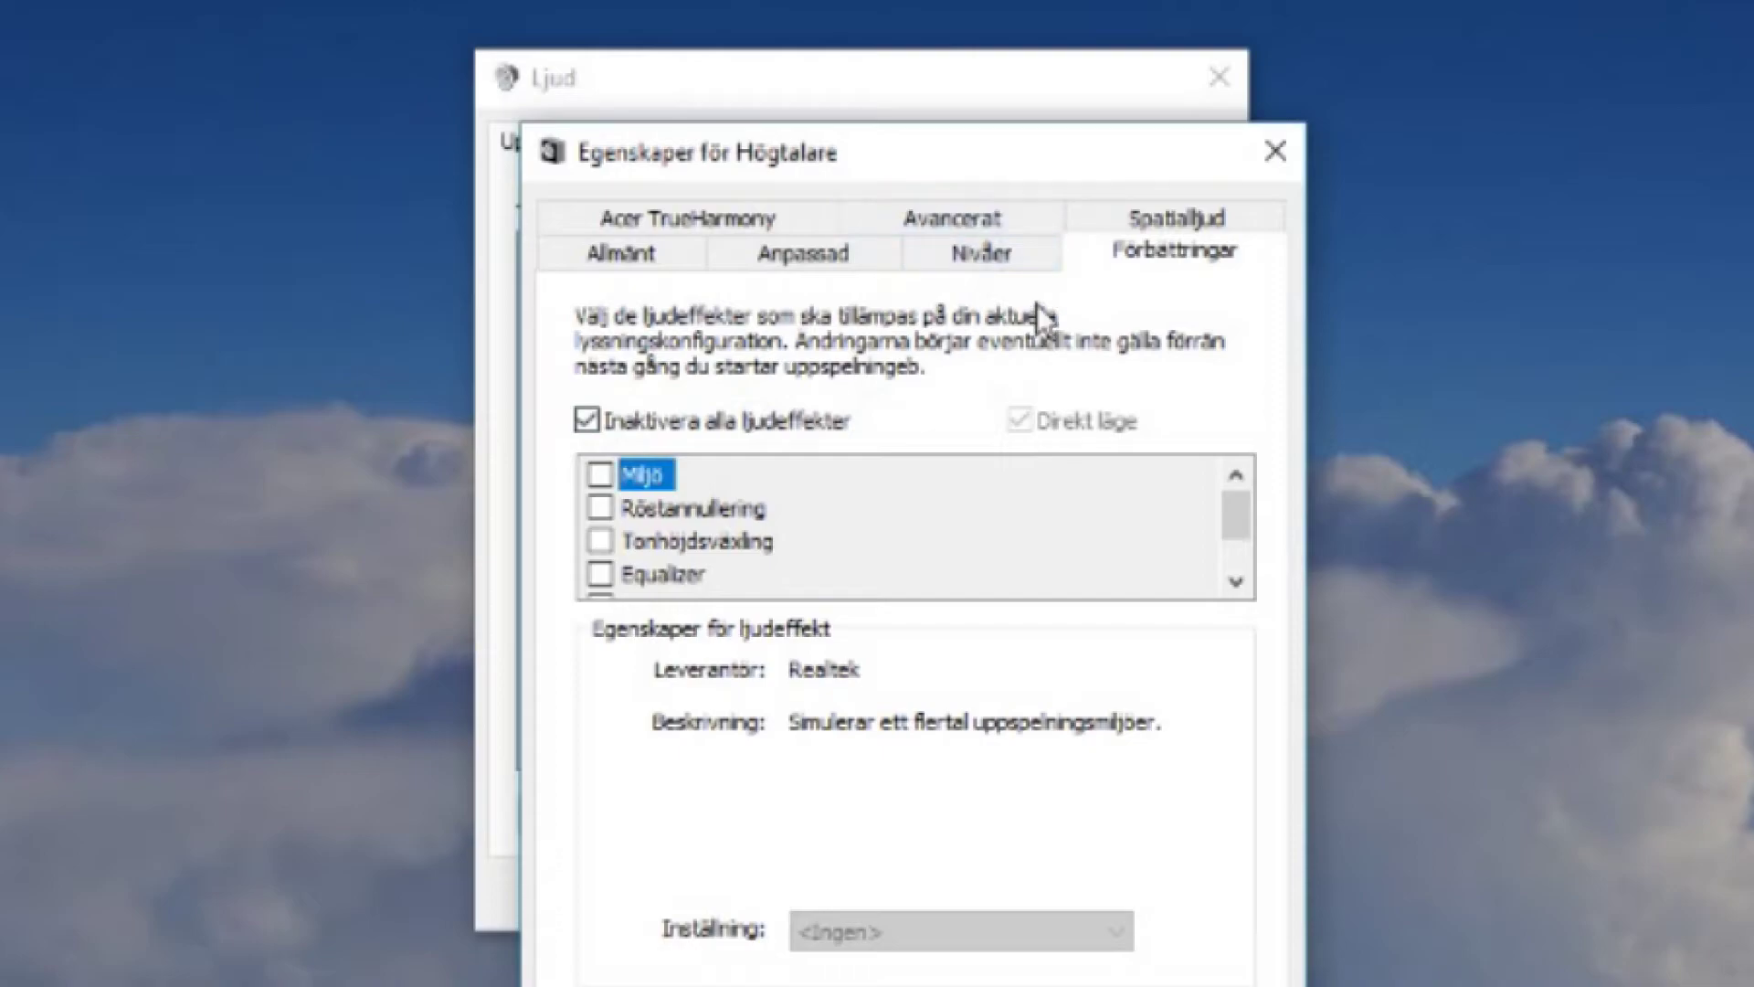
# - In Avancerat, try the 16-bit 44100 Hz and 24-bit 44100 Hz default formats
pyautogui.click(979, 217)
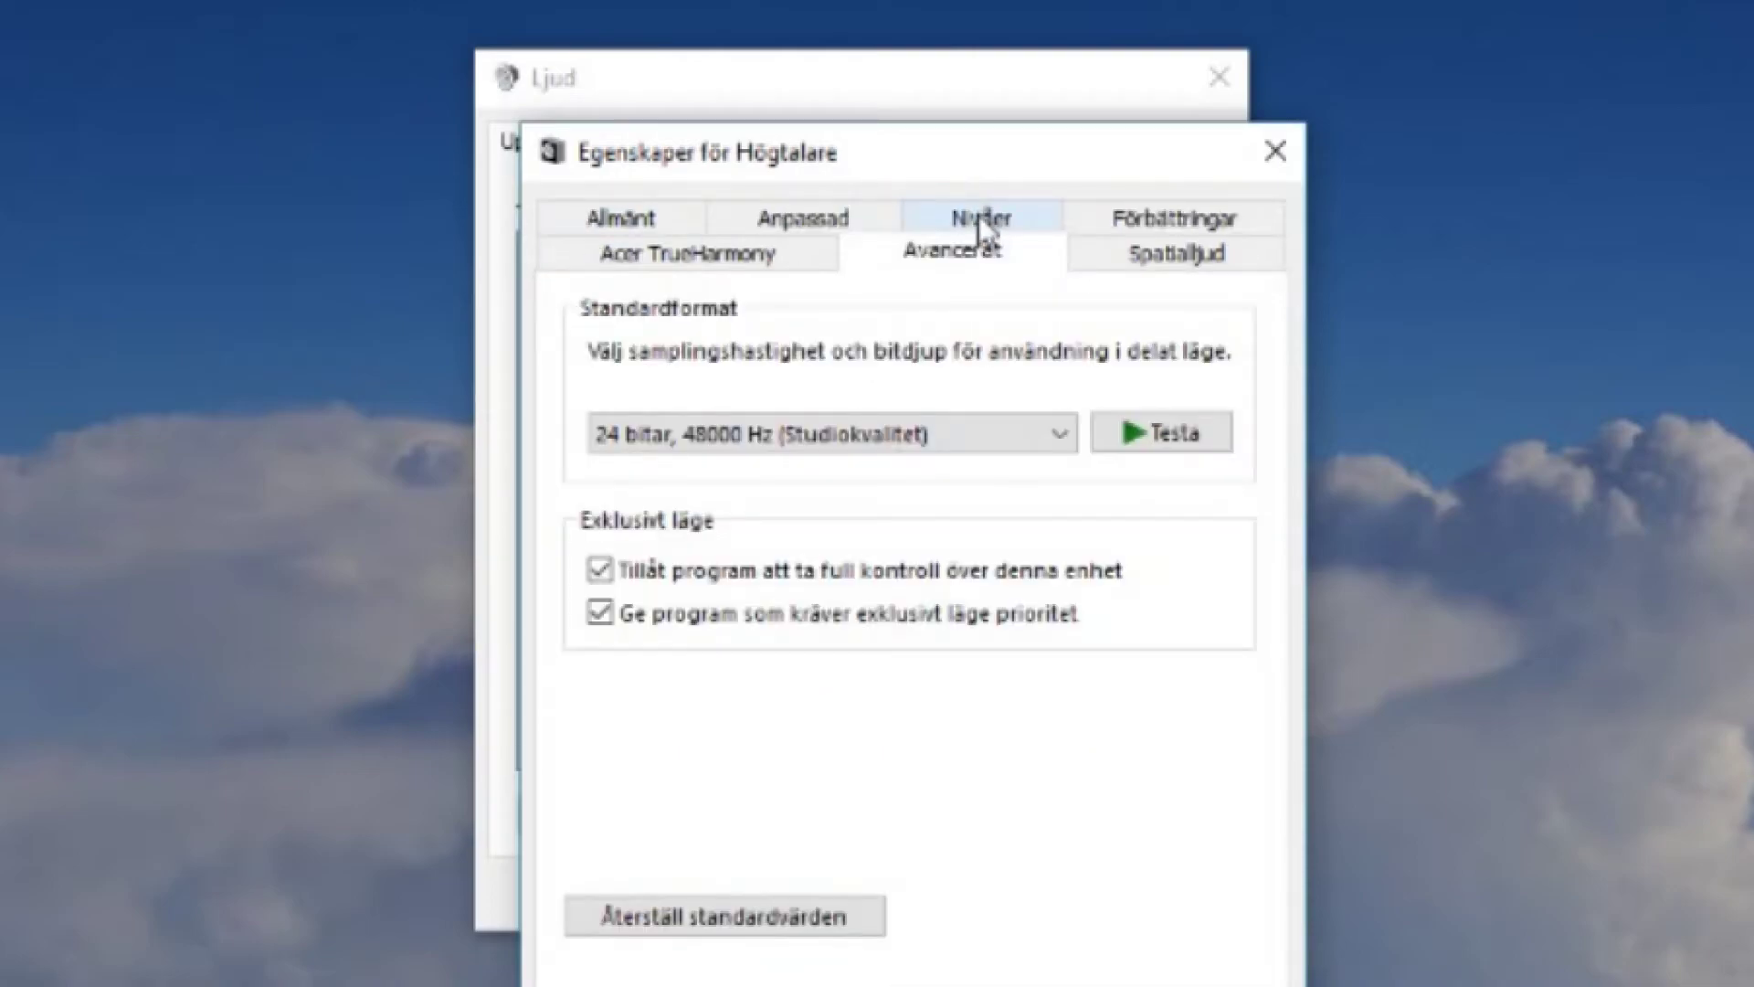
pyautogui.click(912, 433)
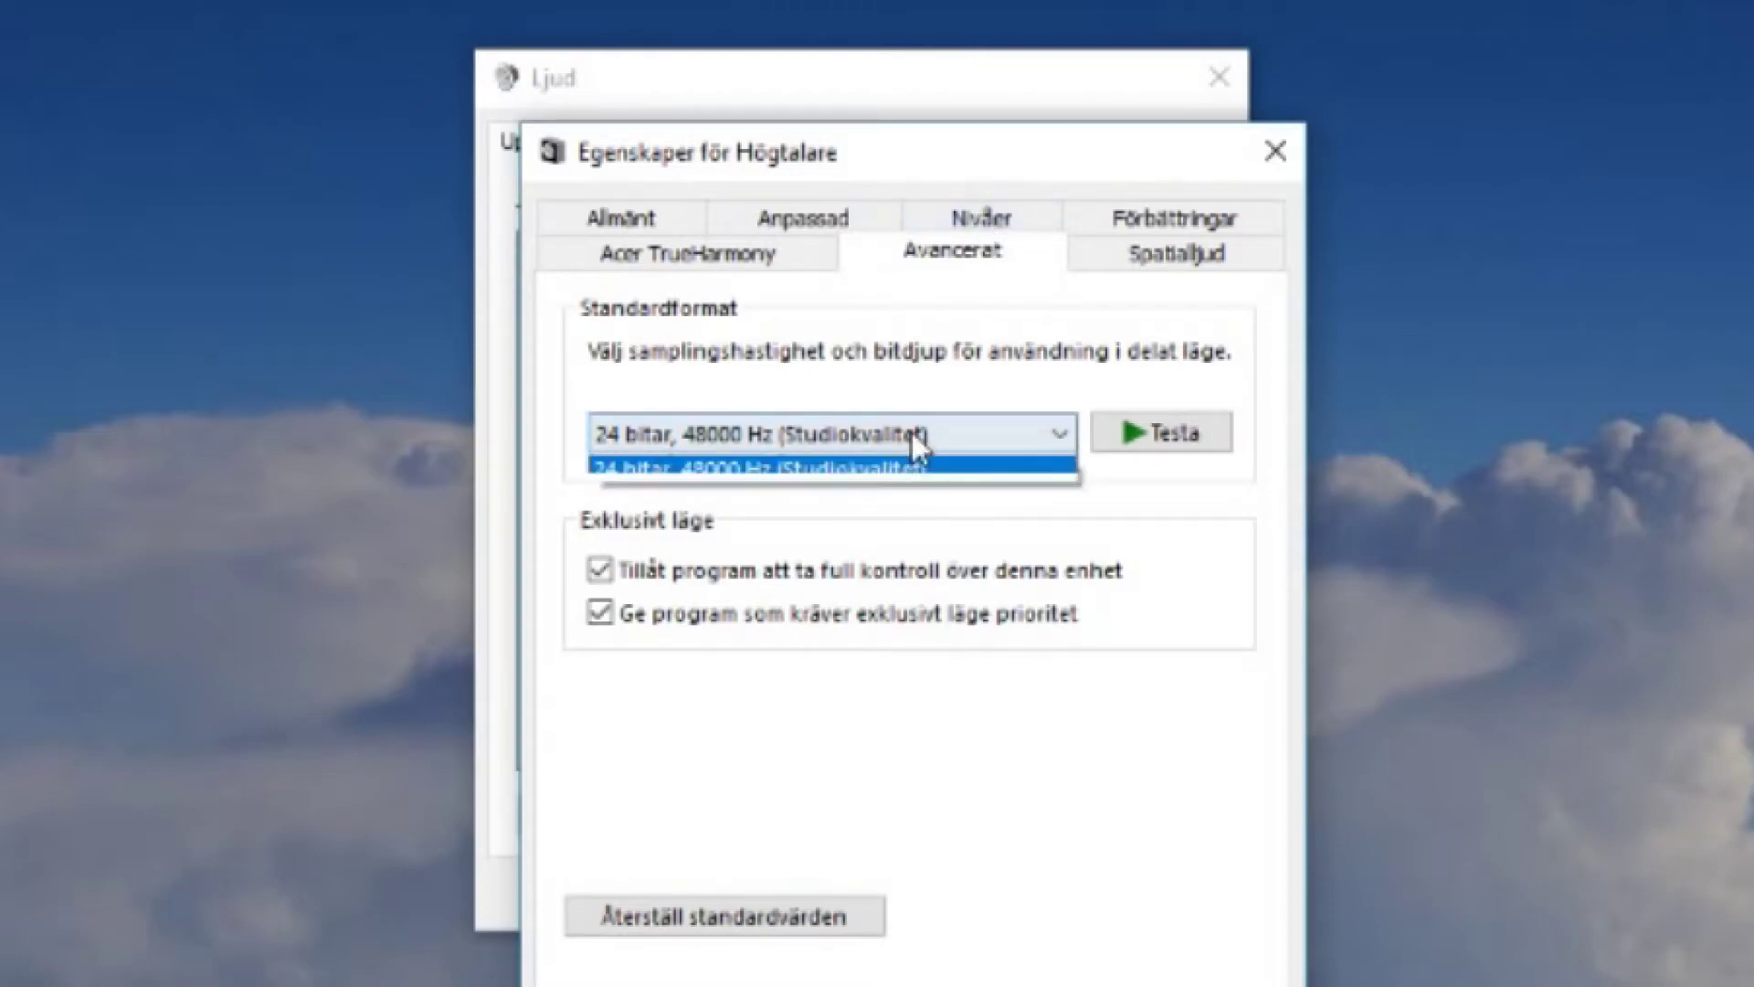
pyautogui.click(850, 467)
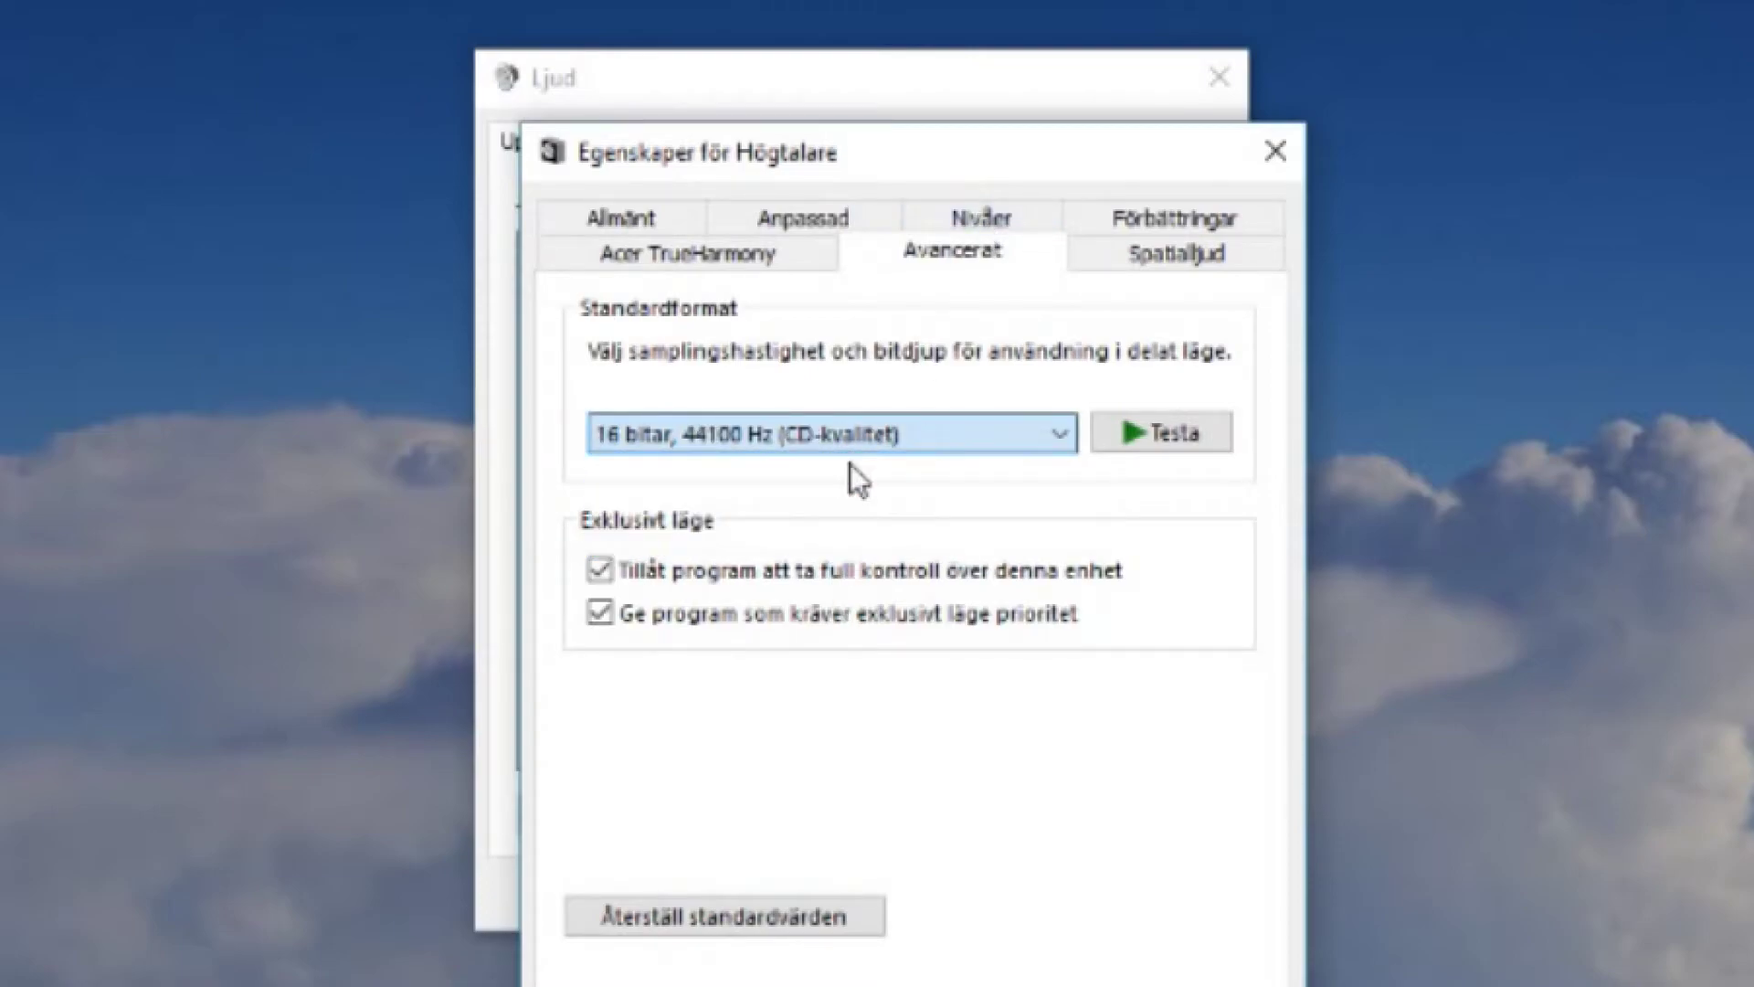
pyautogui.click(849, 436)
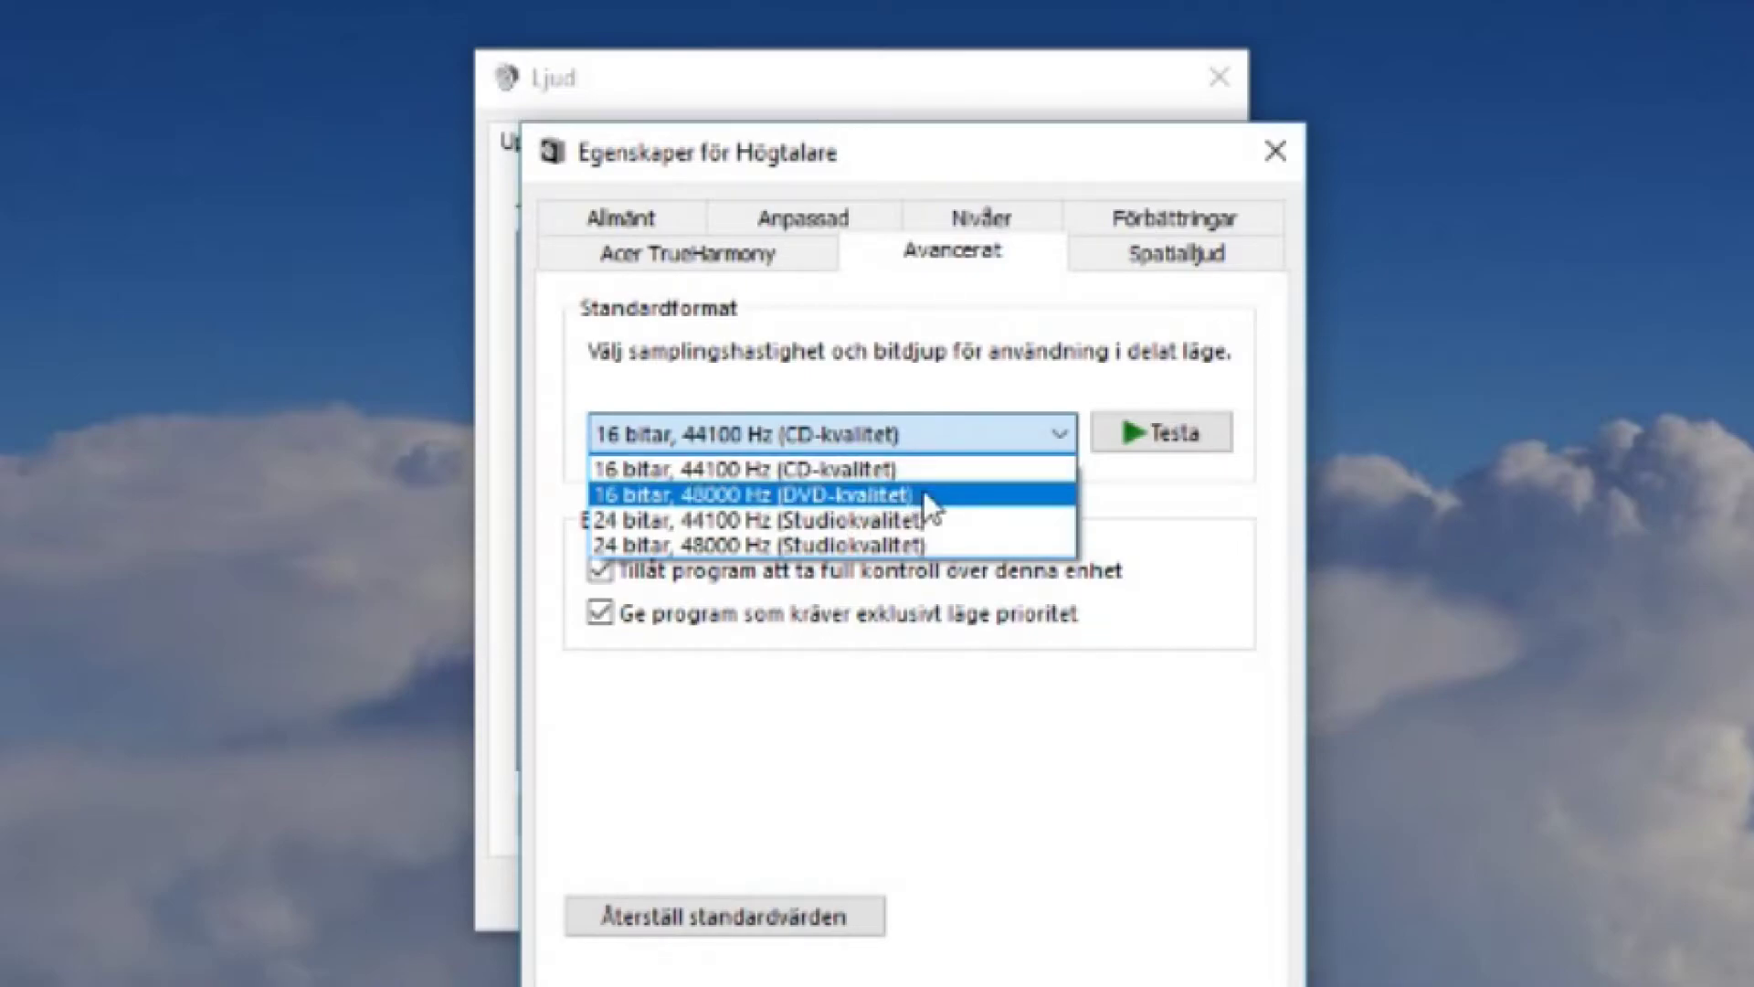
pyautogui.click(746, 520)
# - Settle the default format on 24 bitar, 48000 Hz (Studiokvalitet), rechecking the selection
pyautogui.click(705, 436)
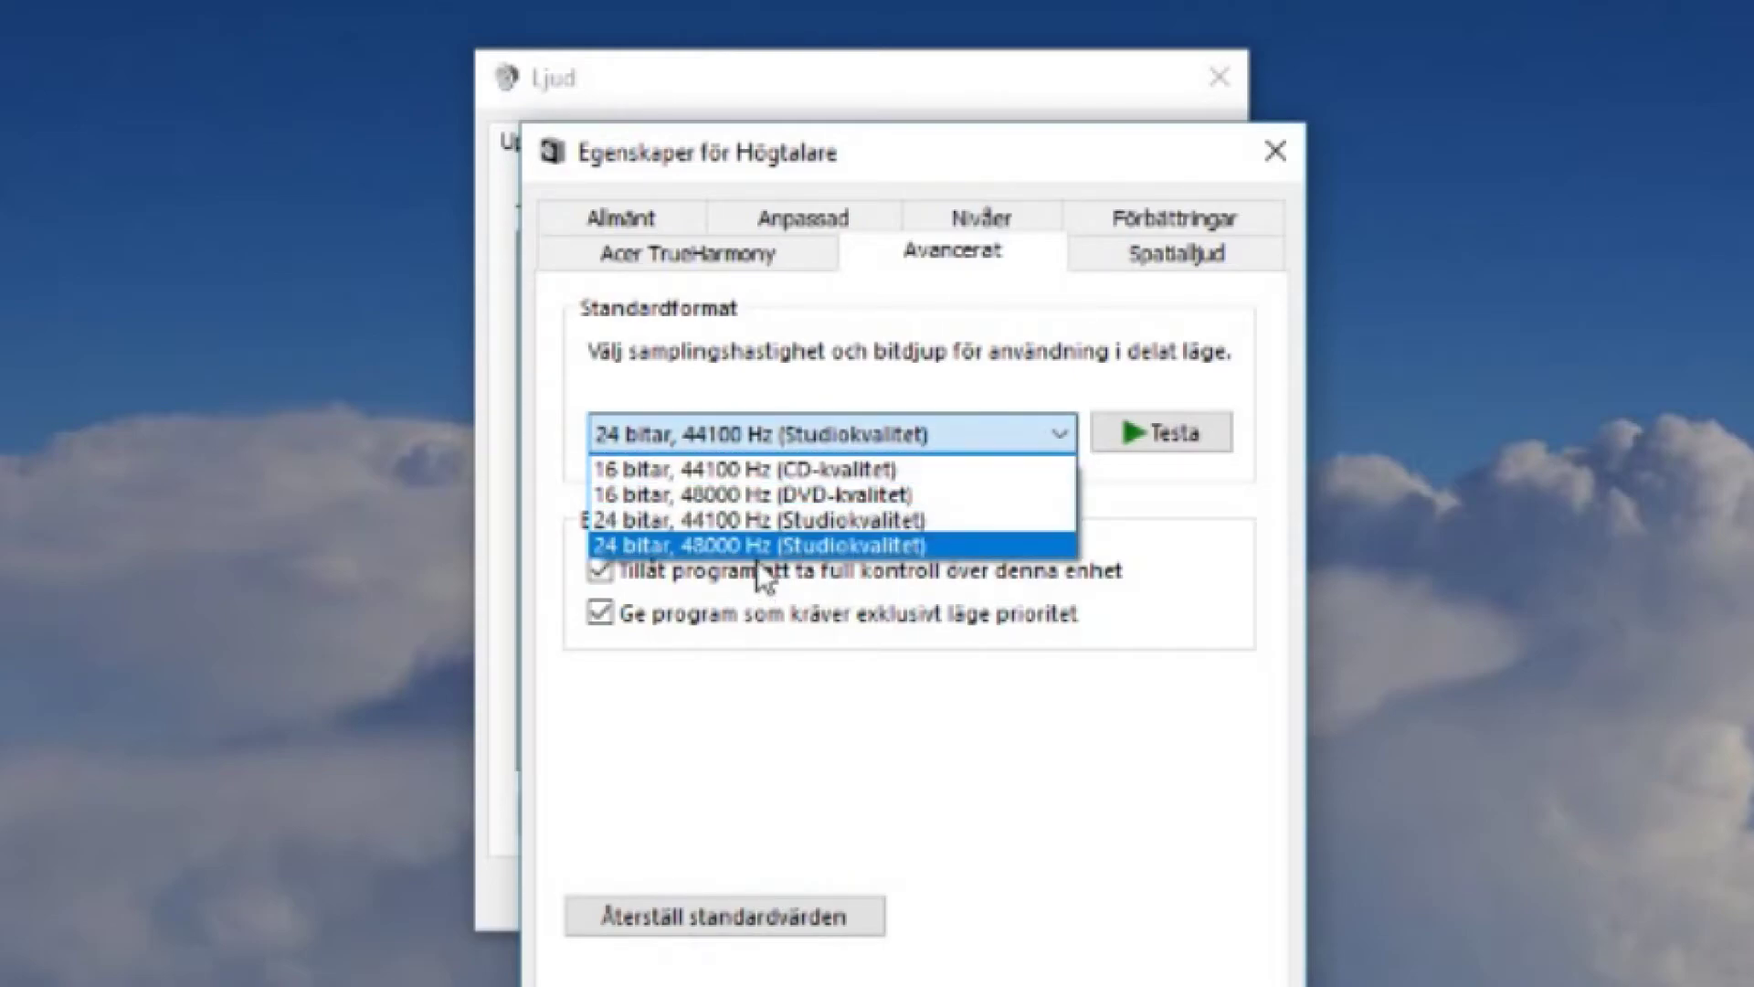
pyautogui.click(710, 546)
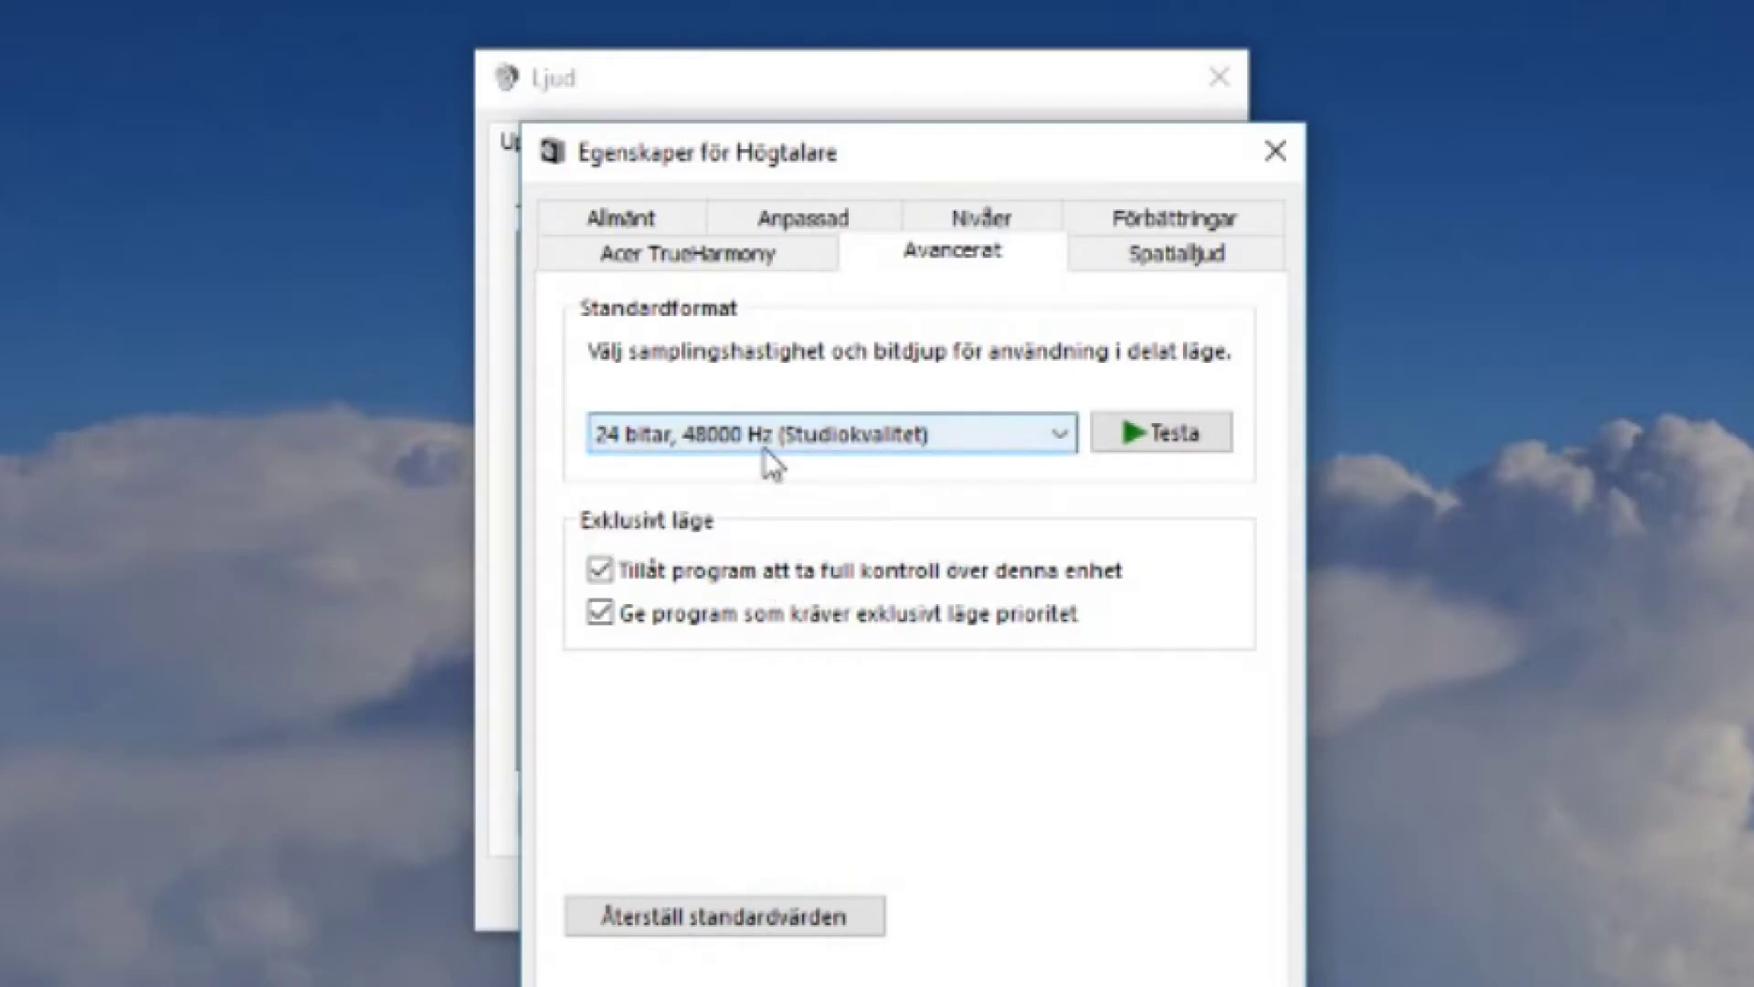
pyautogui.click(874, 448)
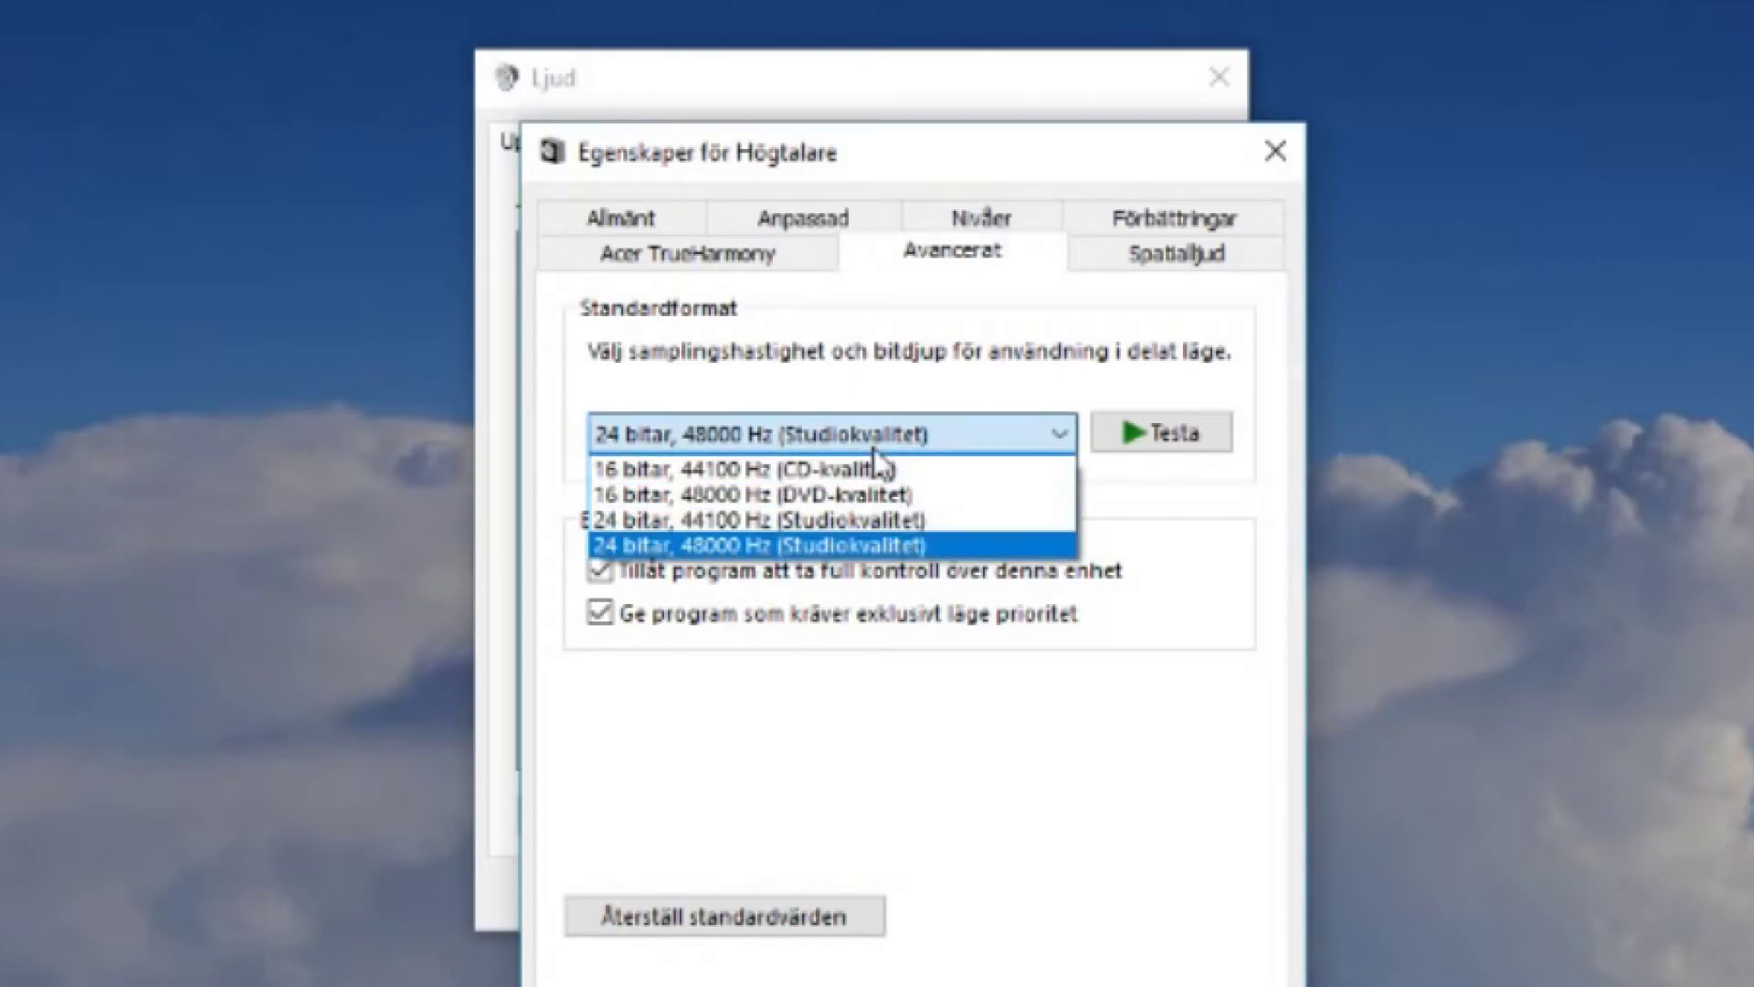
pyautogui.click(778, 552)
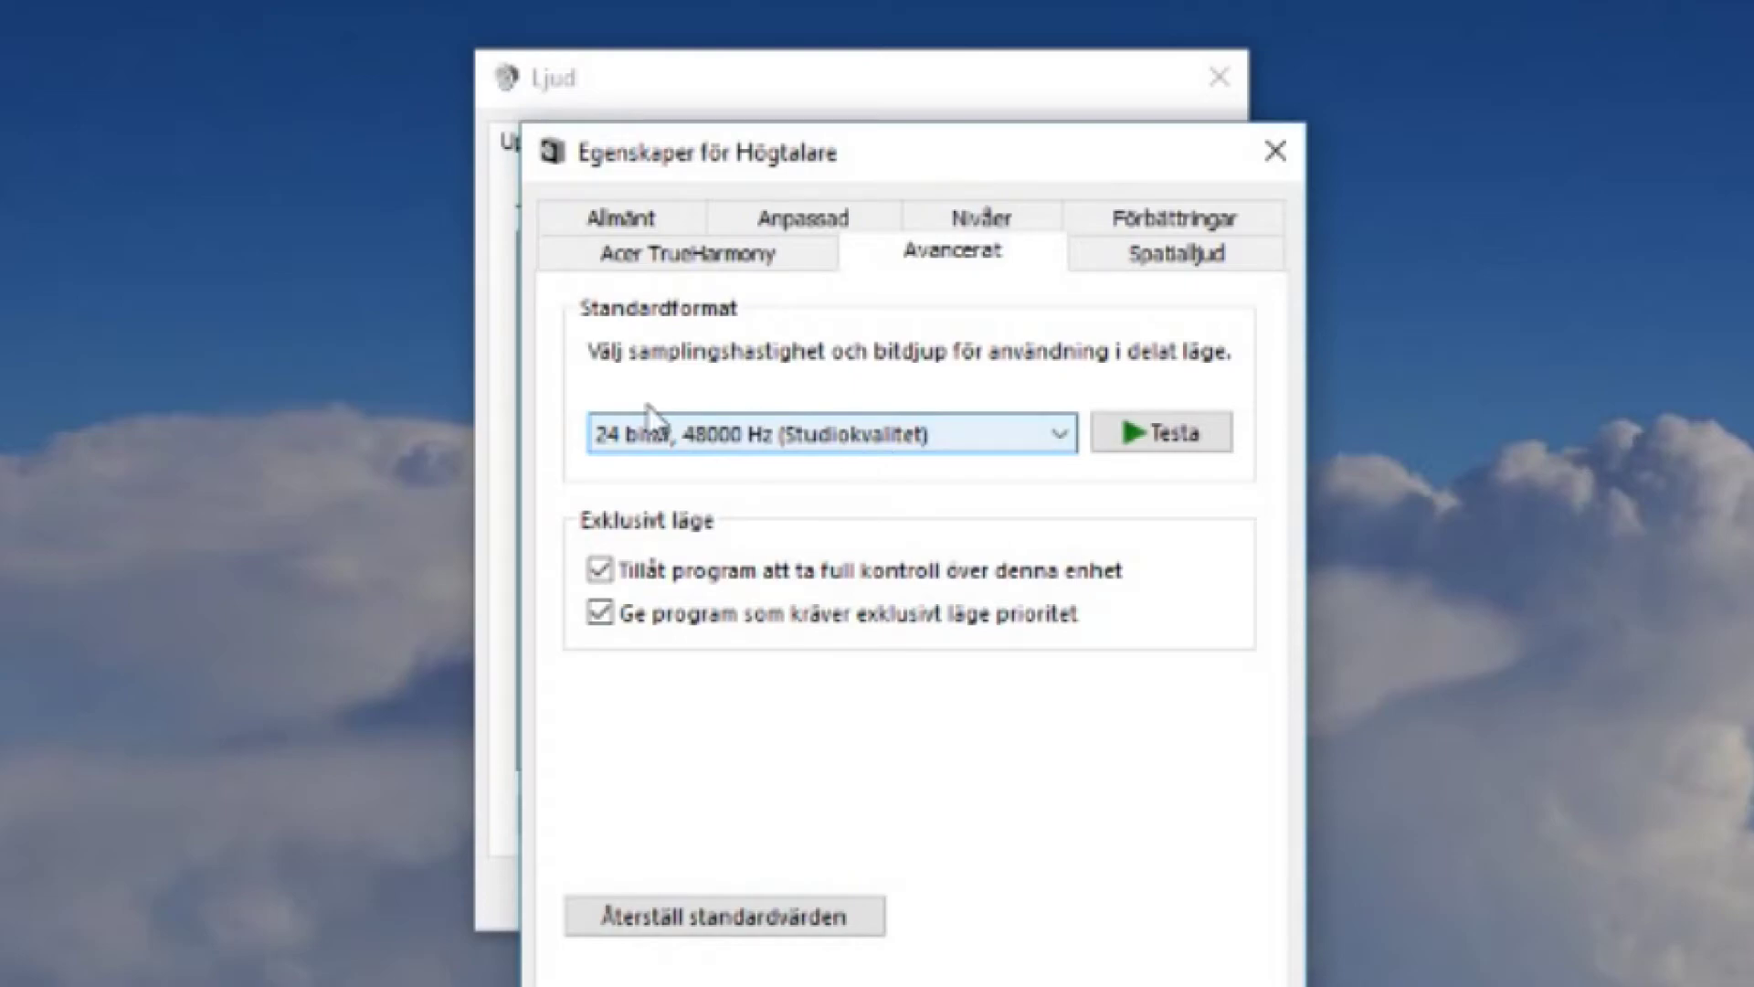
pyautogui.click(689, 437)
pyautogui.click(686, 546)
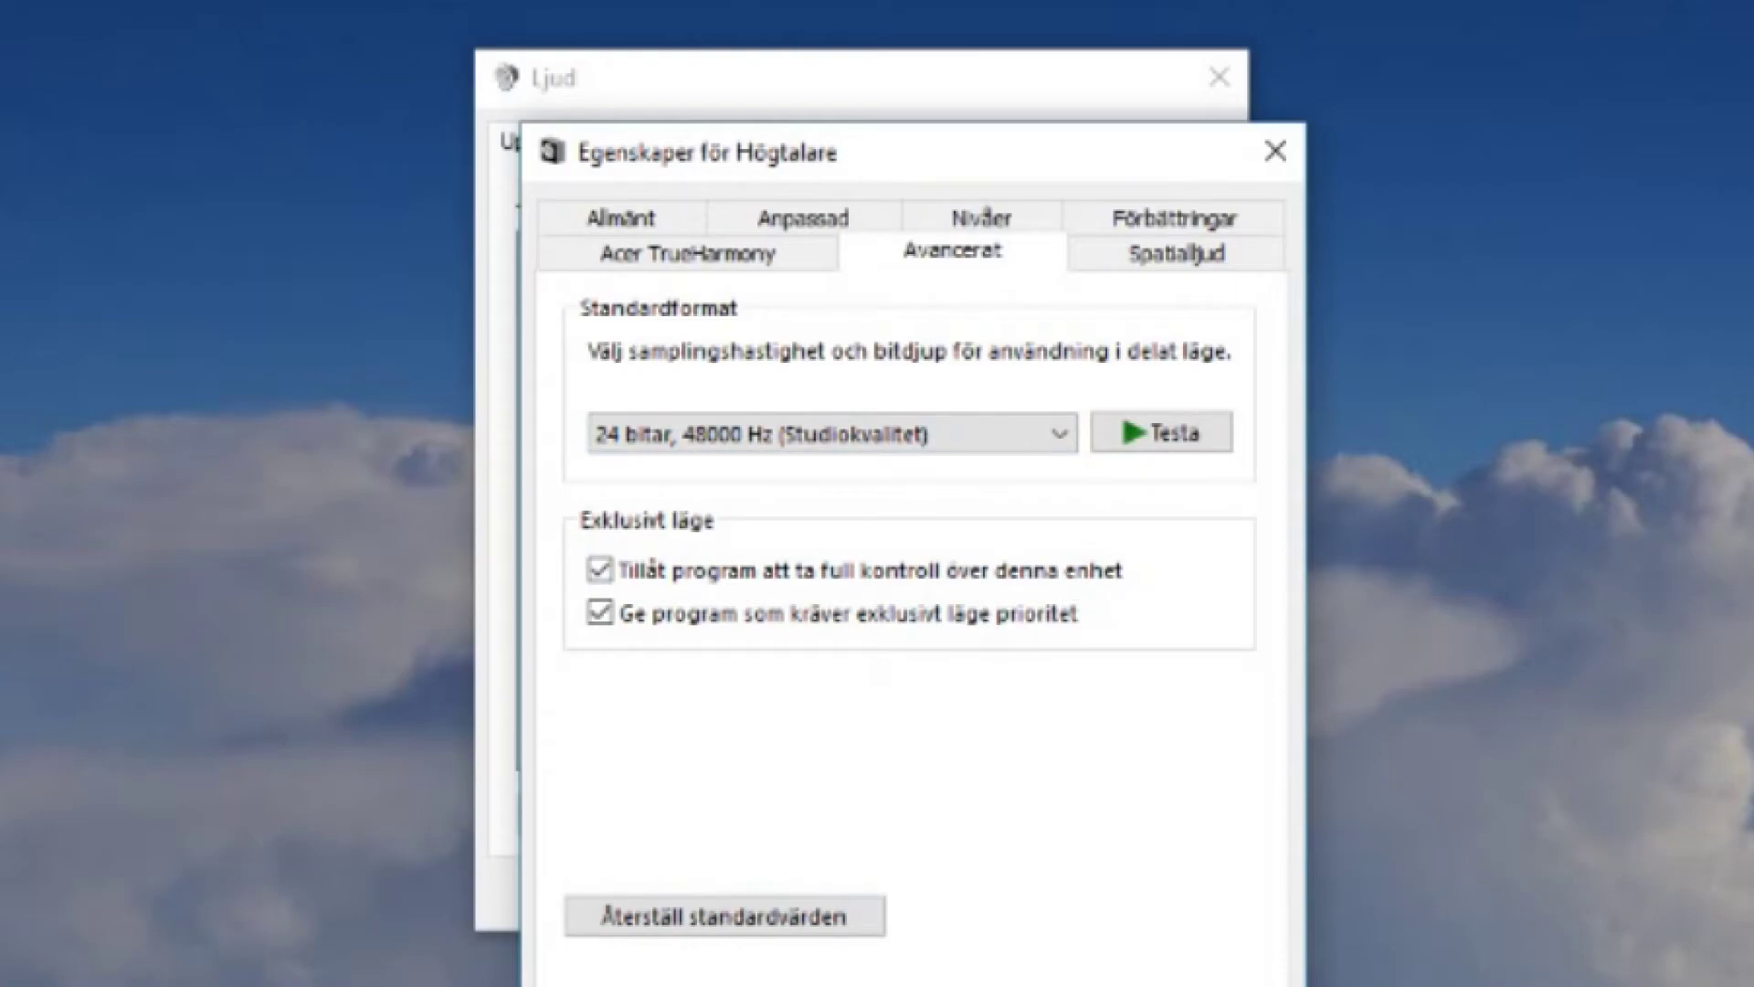
pyautogui.press('Return')
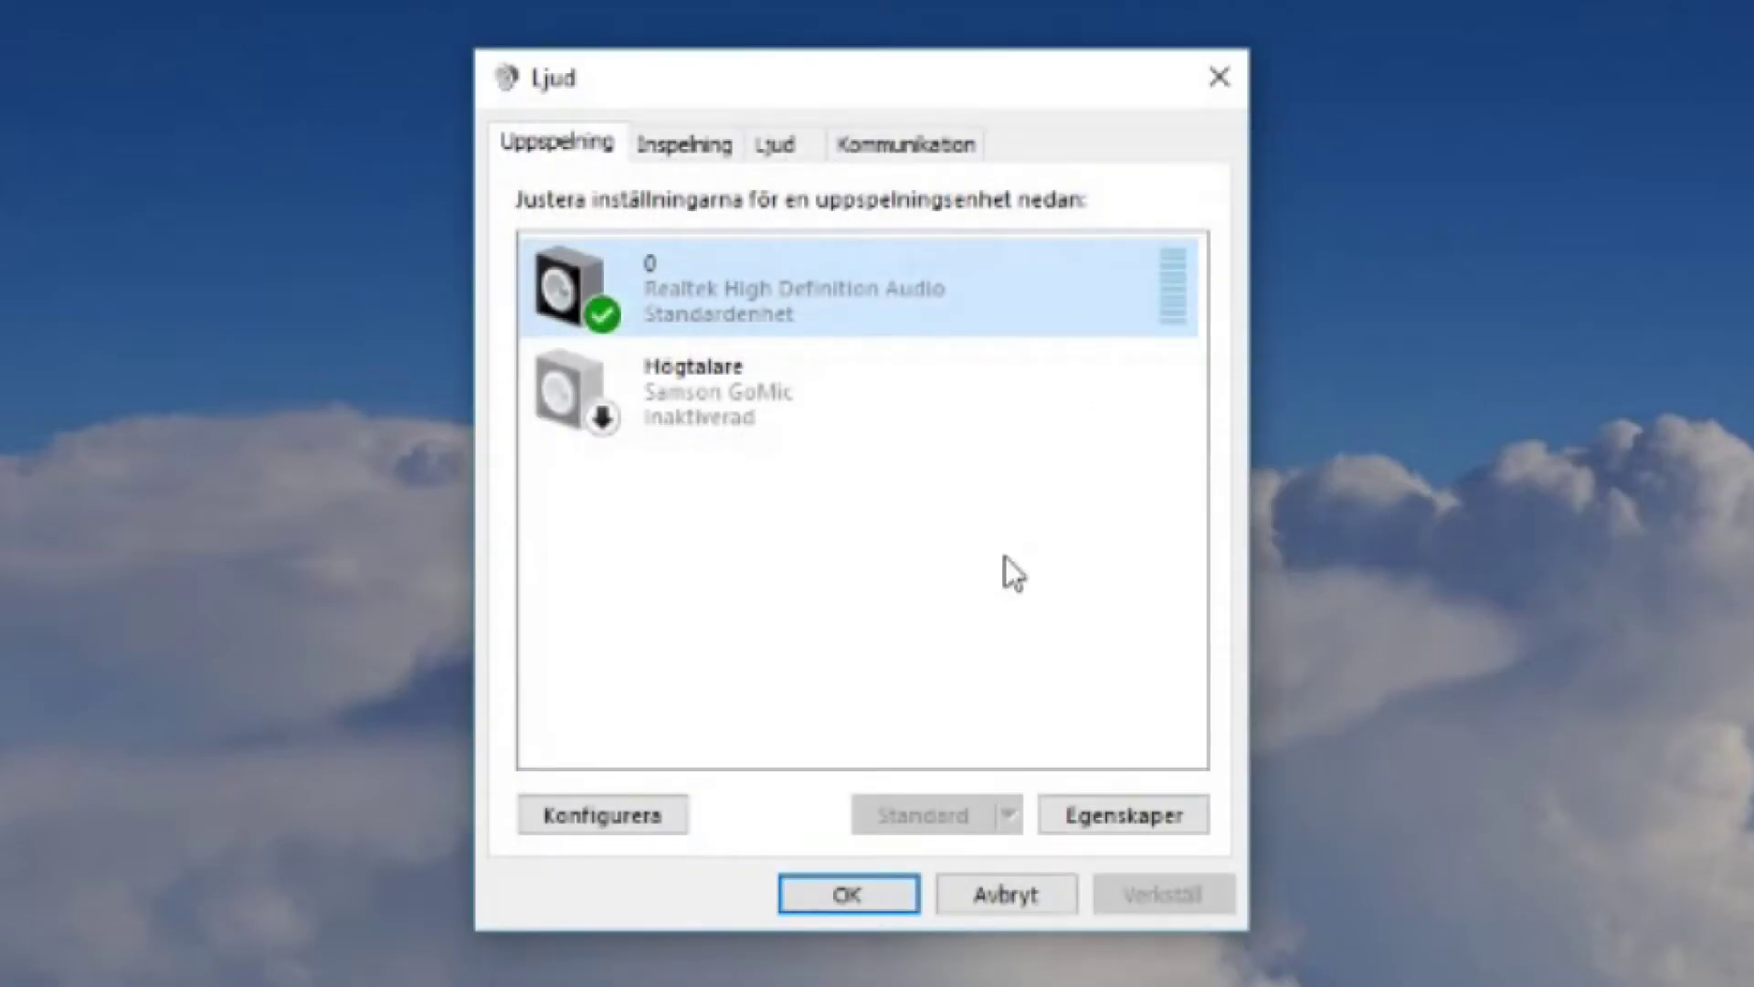
pyautogui.rightClick(823, 296)
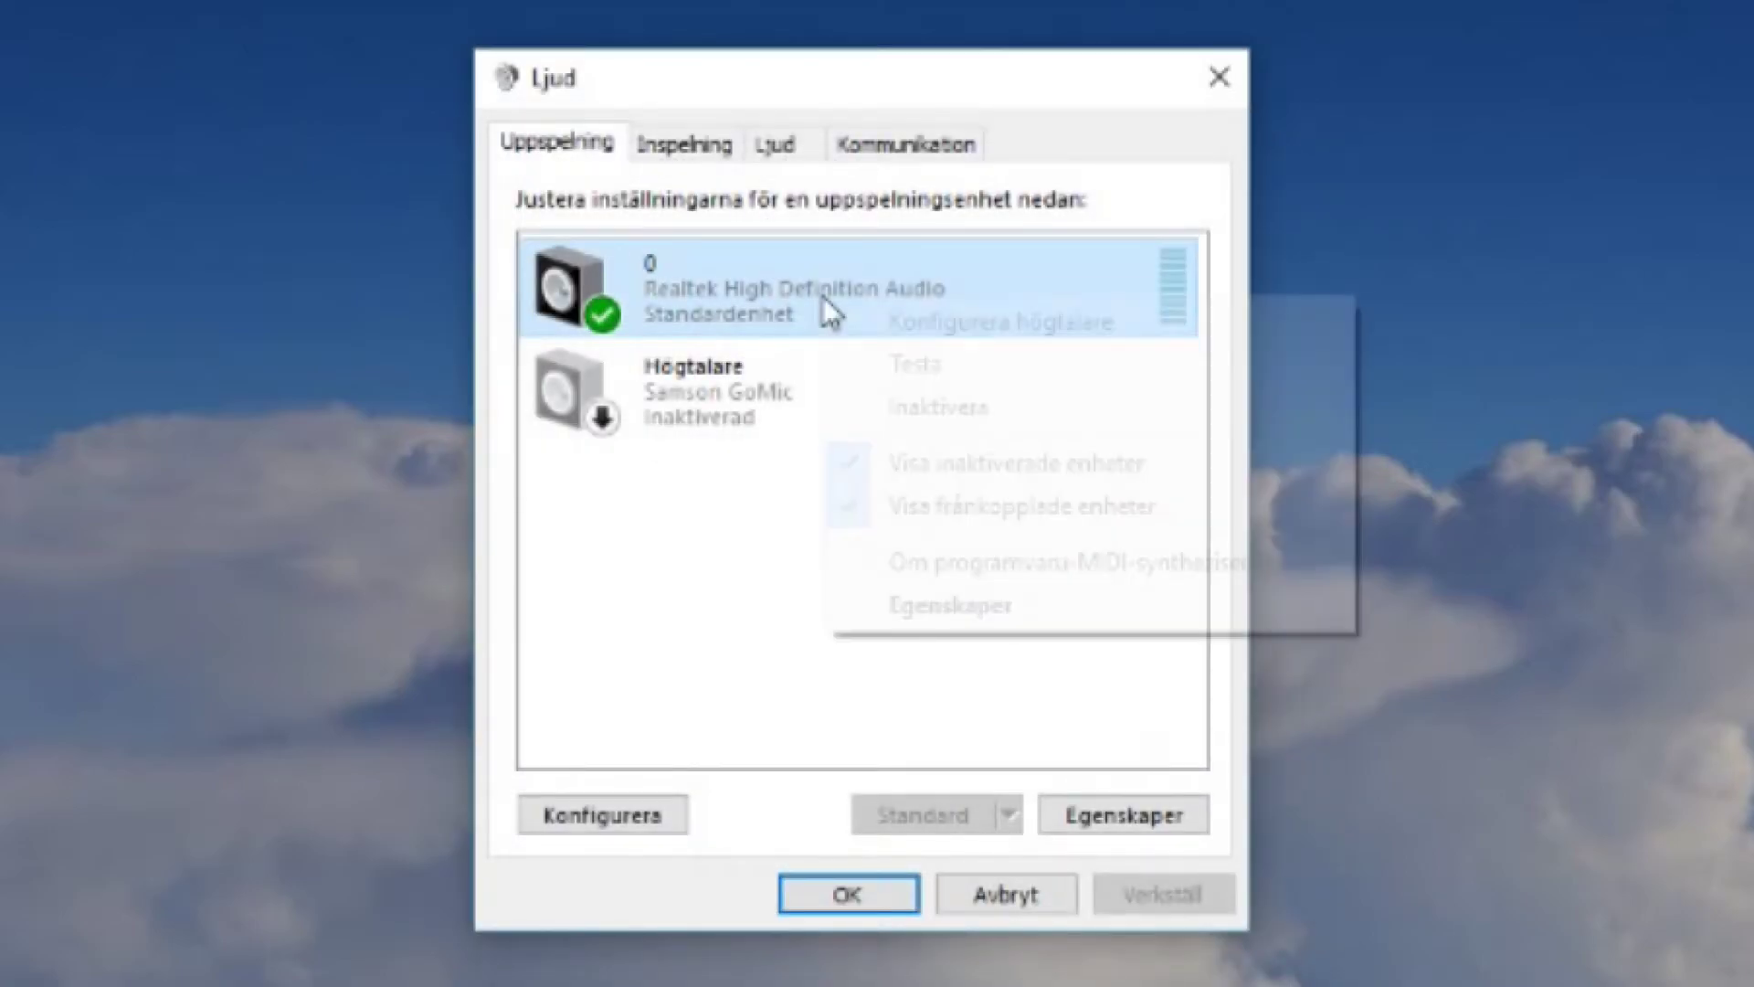
pyautogui.click(999, 360)
pyautogui.click(705, 655)
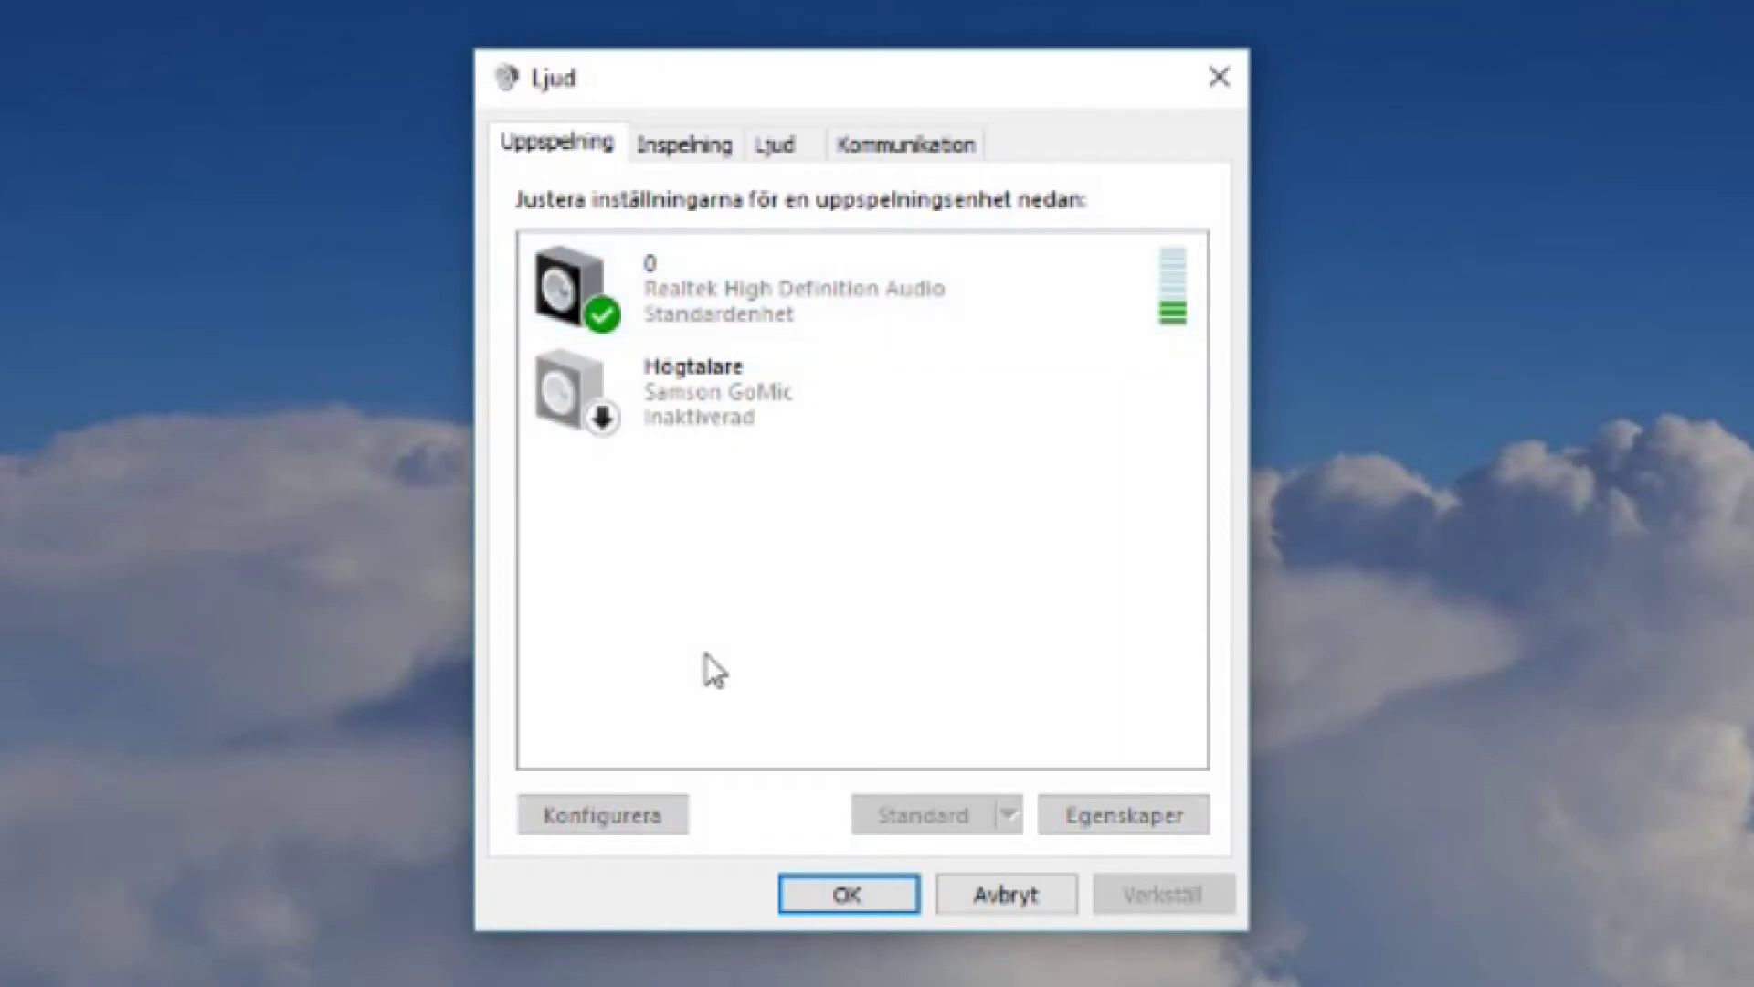